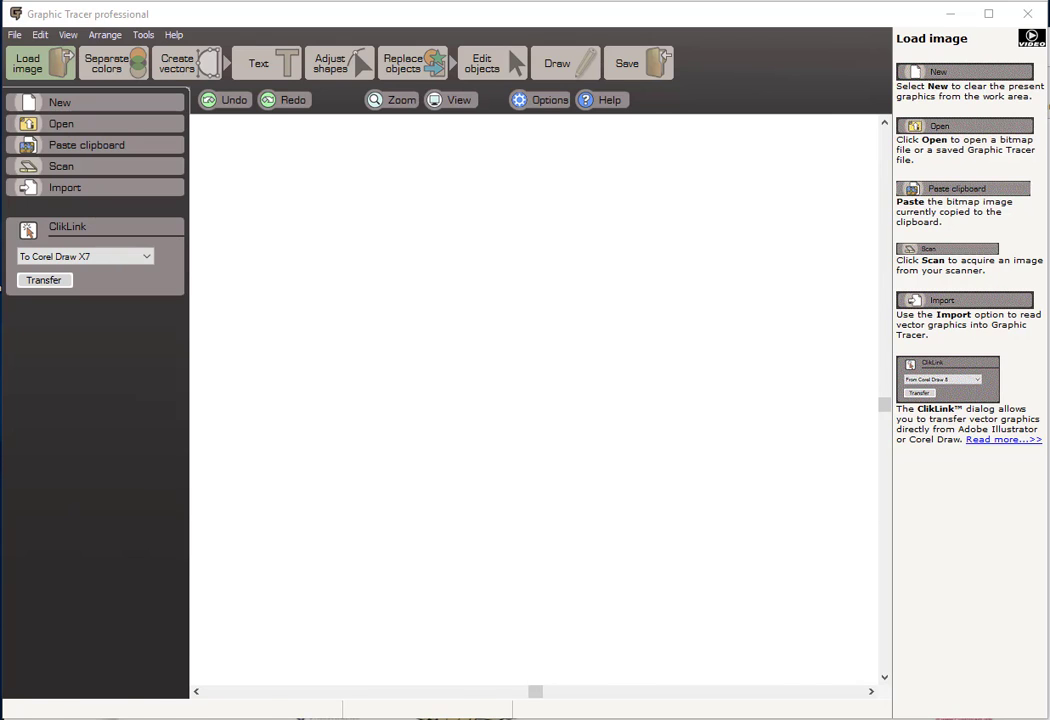
# Open the brown cartoon dog's 640 × 480 preview in Google Images and copy the image.
pyautogui.hotkey('alt', 'Tab')
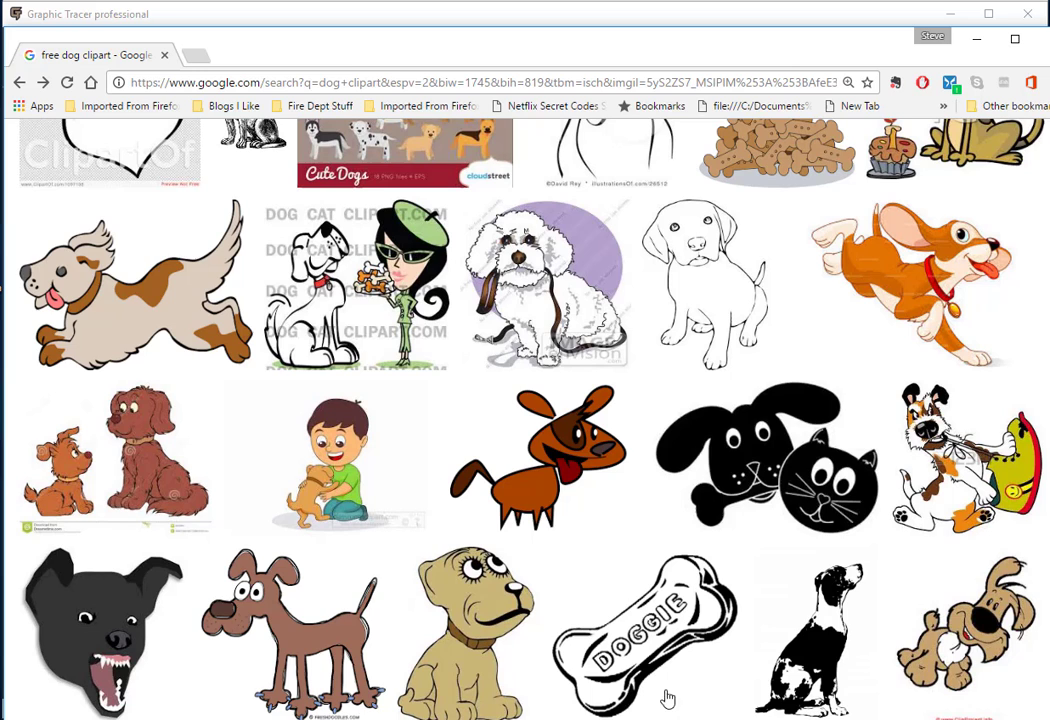
pyautogui.click(573, 450)
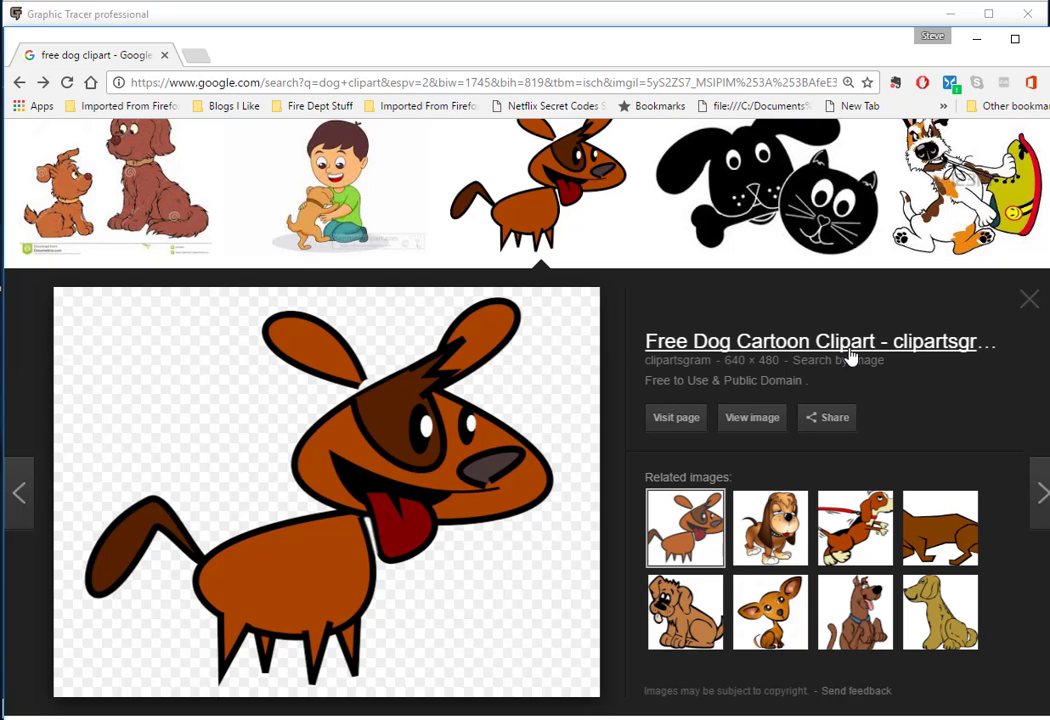
pyautogui.rightClick(370, 475)
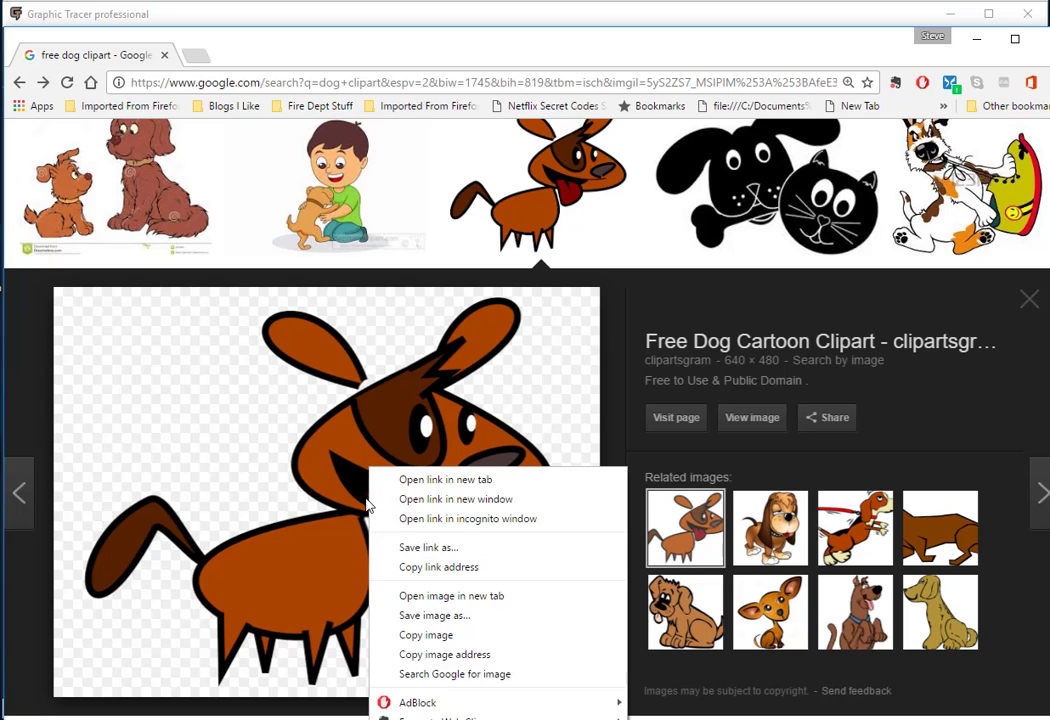
pyautogui.click(412, 633)
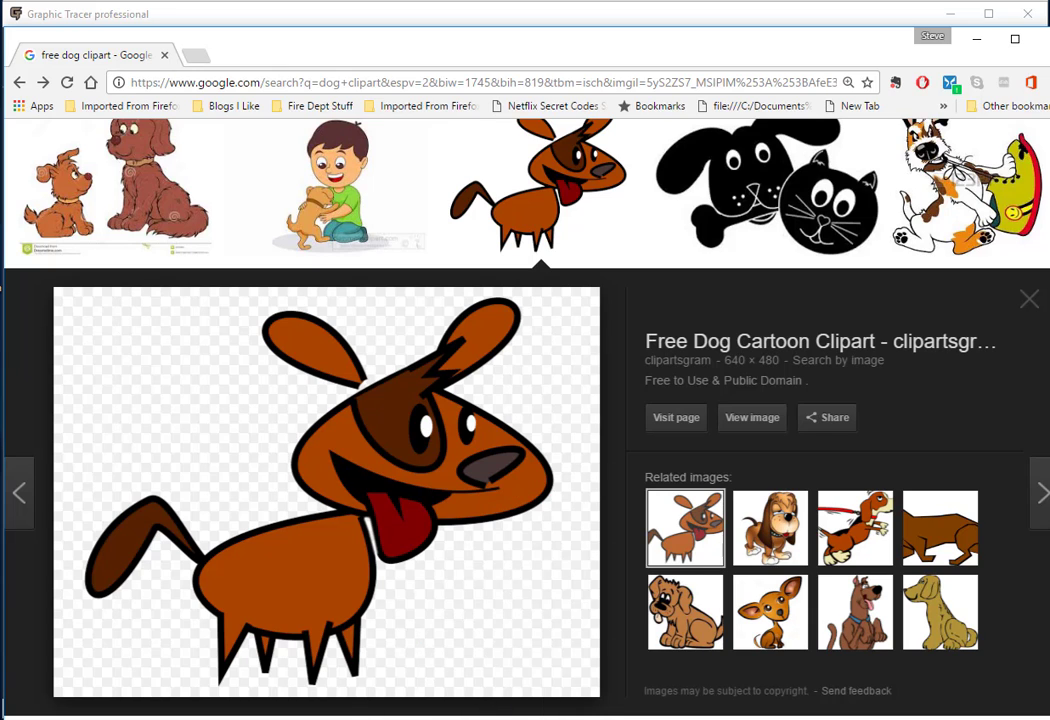
# Paste the brown dog into Graphic Tracer and auto-pick its colours, adding the leg's dark brown, the tongue's red and the nose's dark grey.
pyautogui.hotkey('alt', 'Tab')
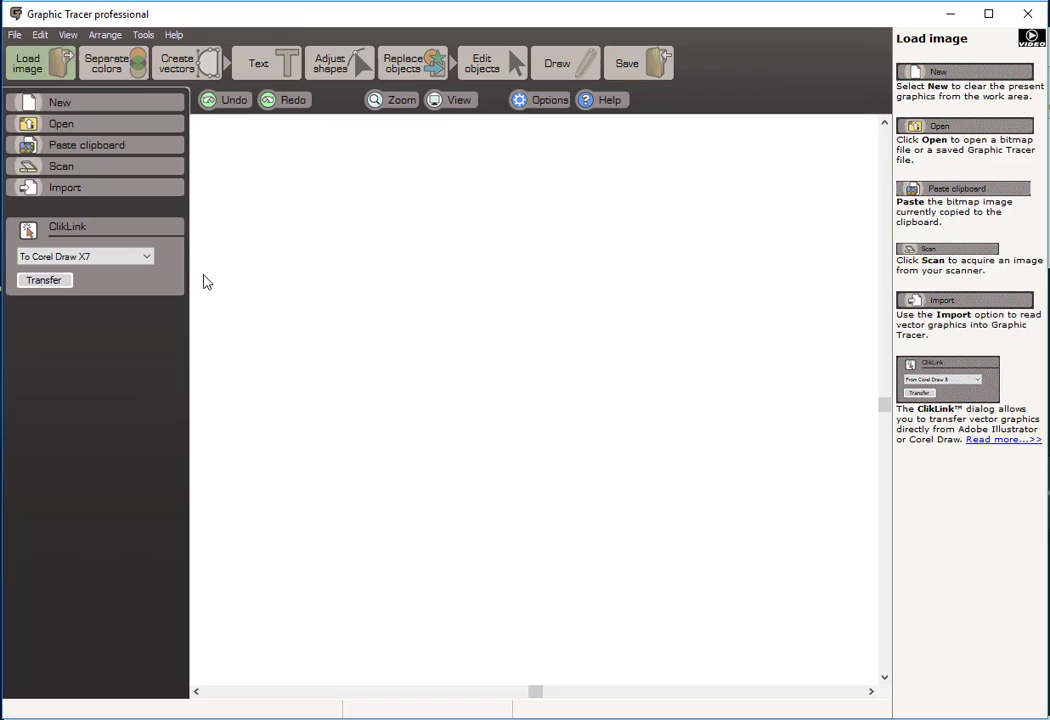
pyautogui.click(119, 148)
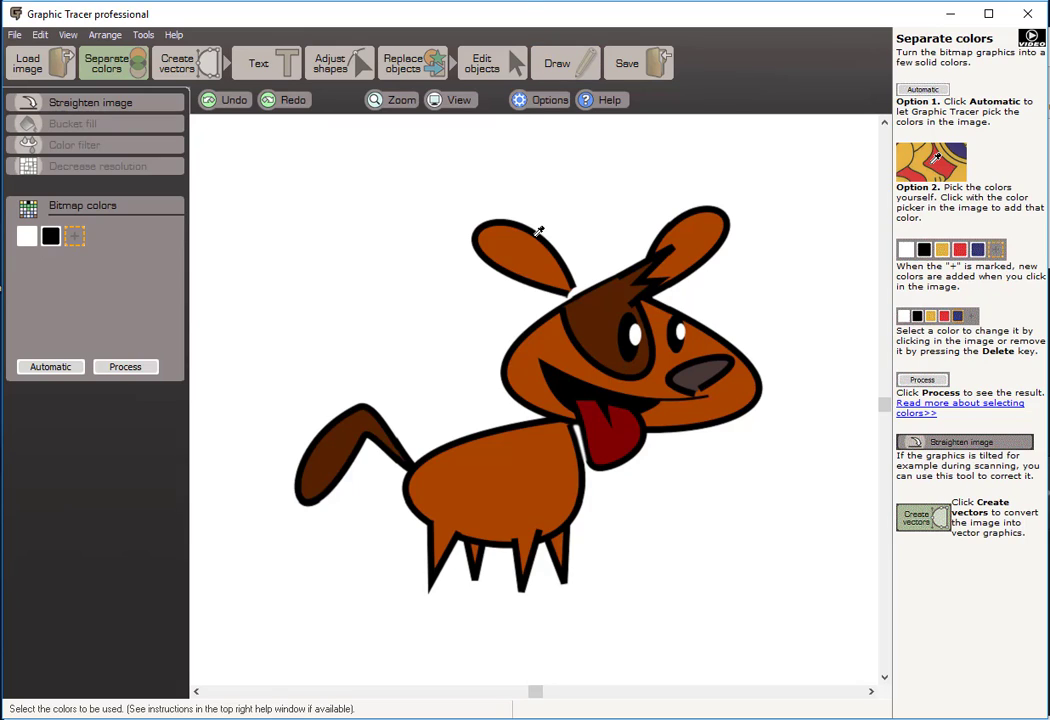
pyautogui.click(62, 371)
pyautogui.click(344, 441)
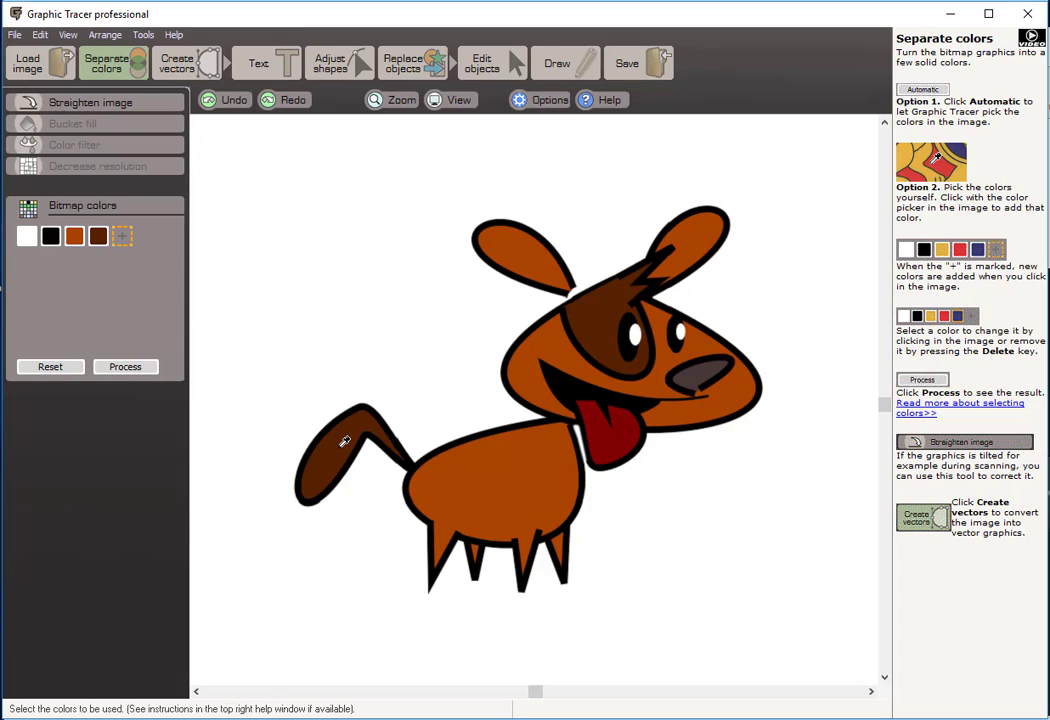
pyautogui.click(611, 431)
pyautogui.click(693, 375)
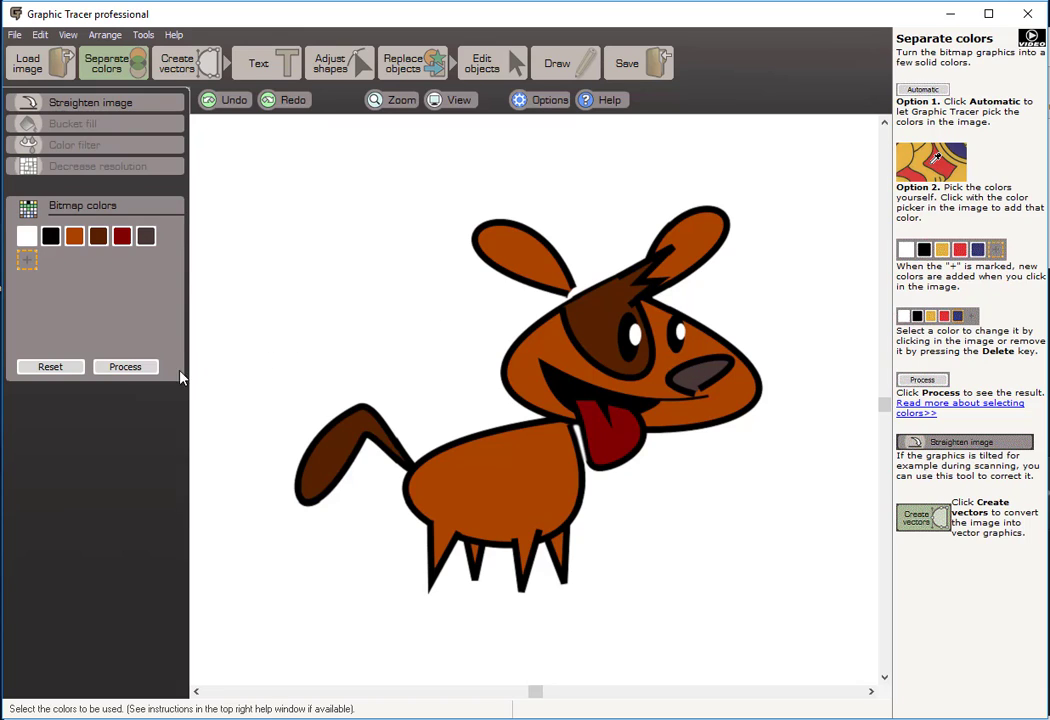
# Reduce the dog to its solid colours and trace it into vector shapes.
pyautogui.click(124, 367)
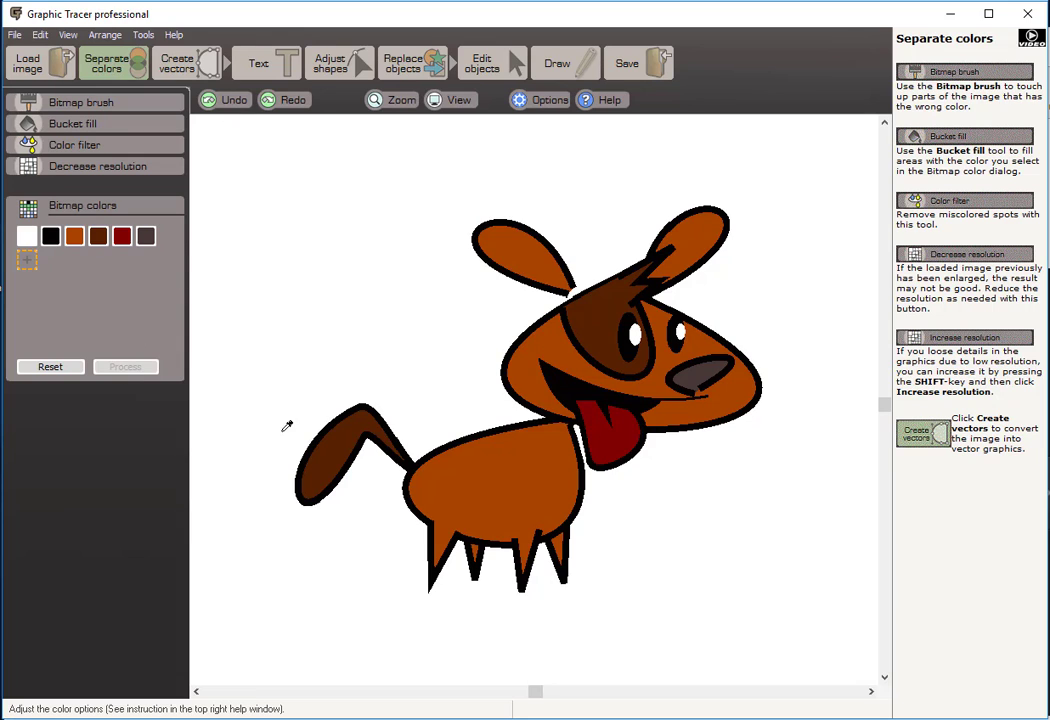
pyautogui.click(180, 55)
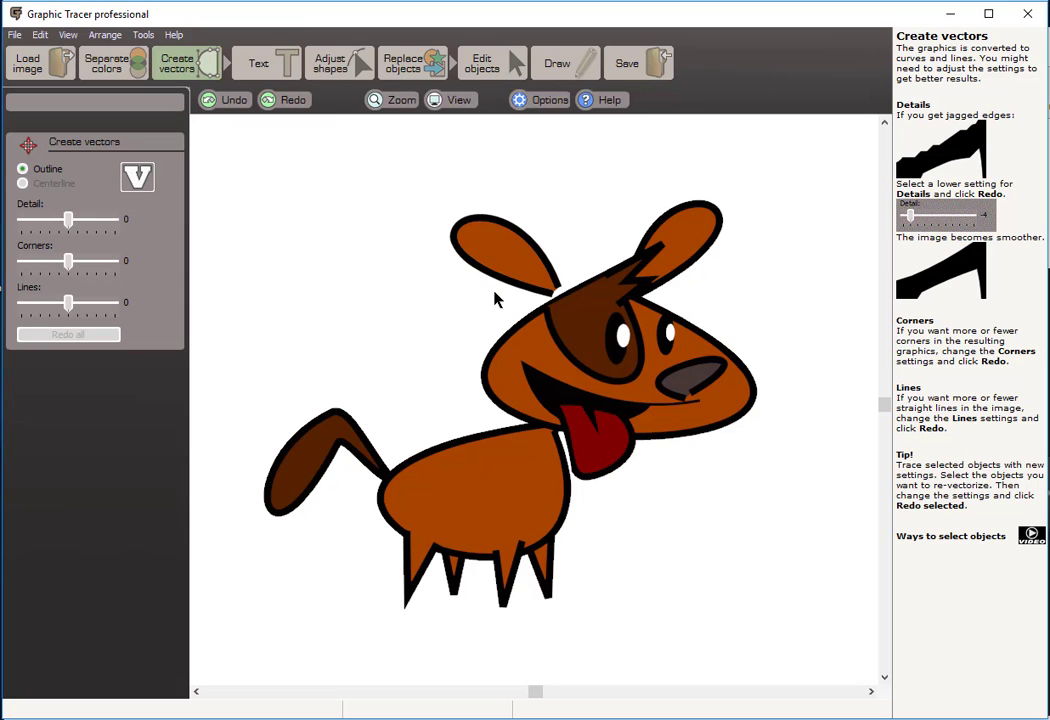
pyautogui.click(340, 65)
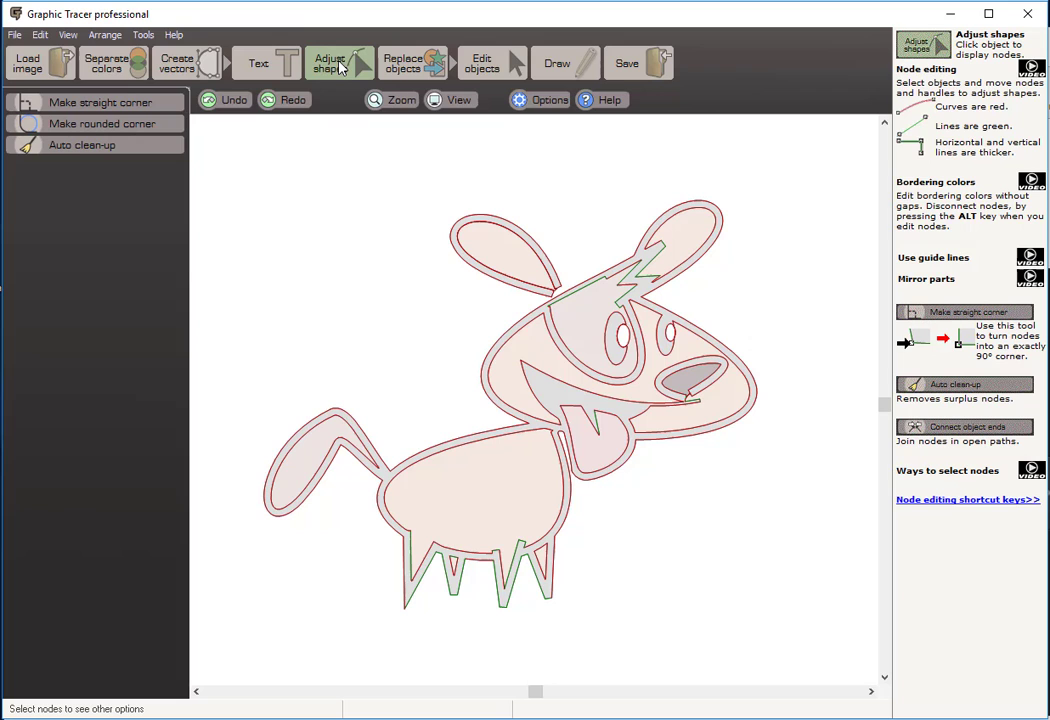
# Inspect the head, mouth and tongue shape nodes, then show the coloured bitmap beneath the outlines.
pyautogui.scroll(4, 560, 380)
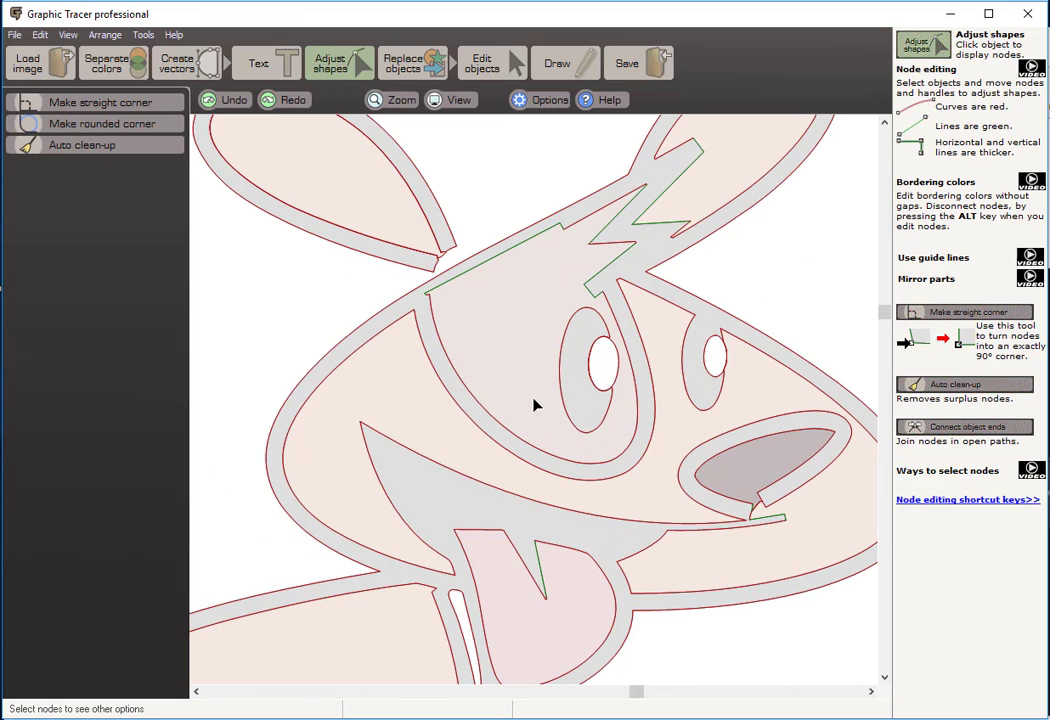
pyautogui.click(515, 443)
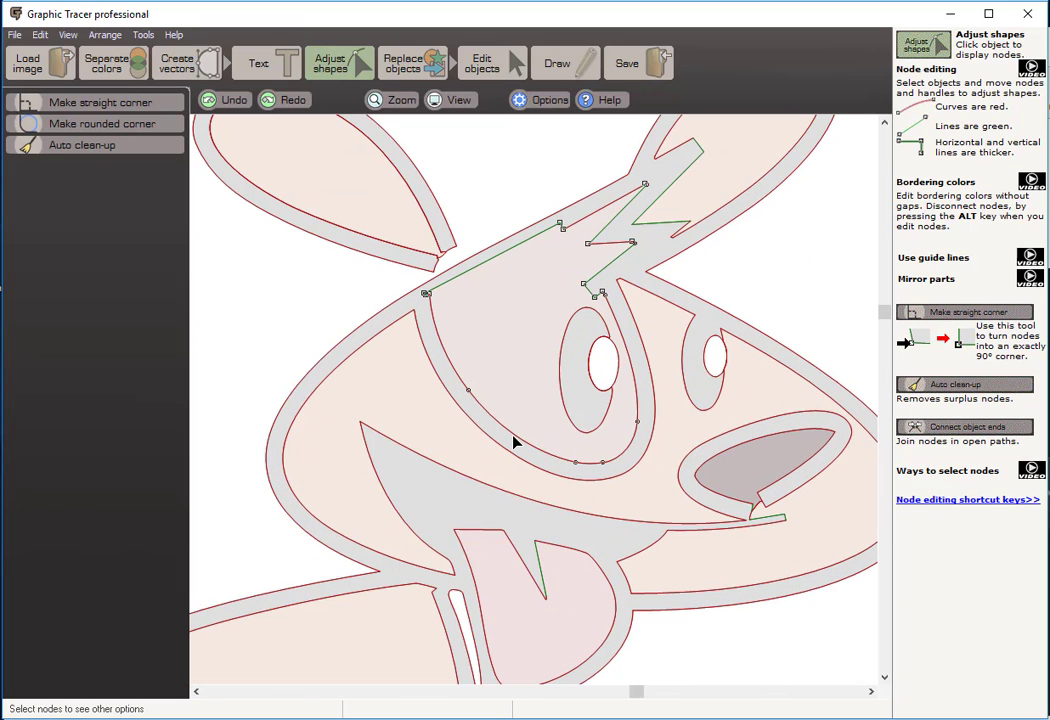
pyautogui.click(502, 492)
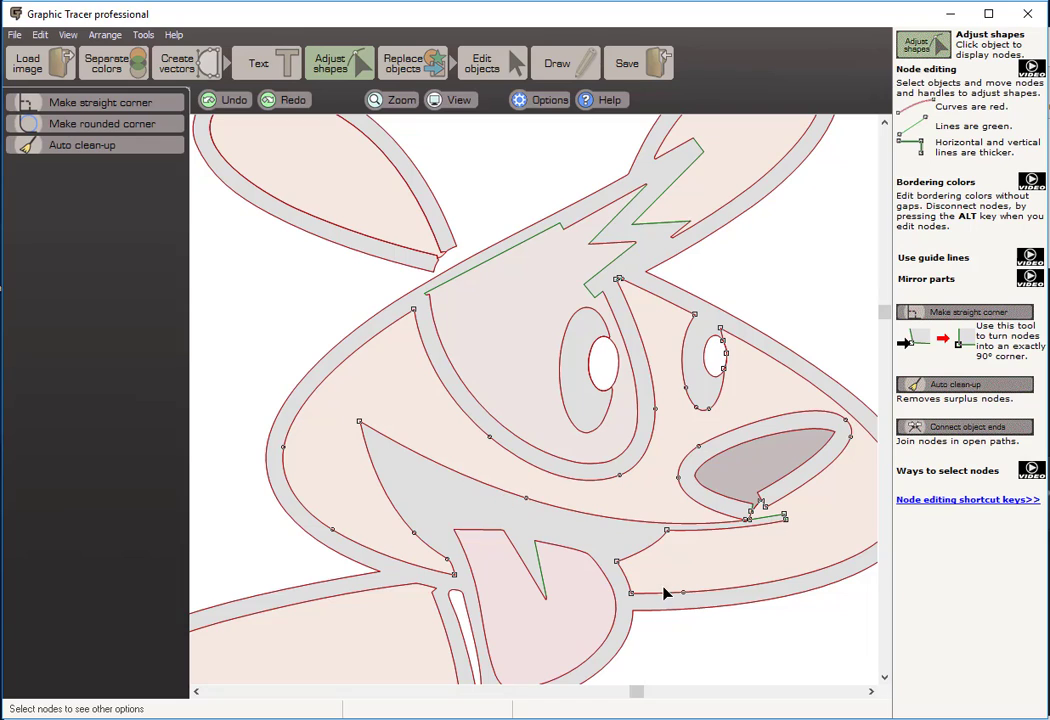
pyautogui.click(583, 562)
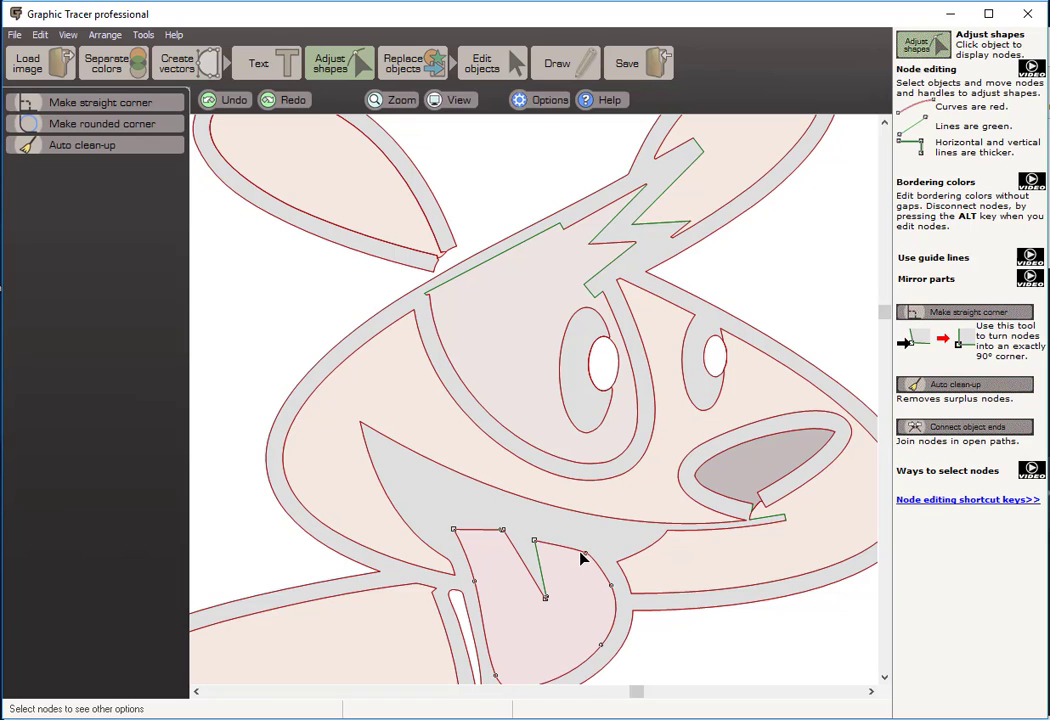
pyautogui.click(67, 34)
pyautogui.click(87, 62)
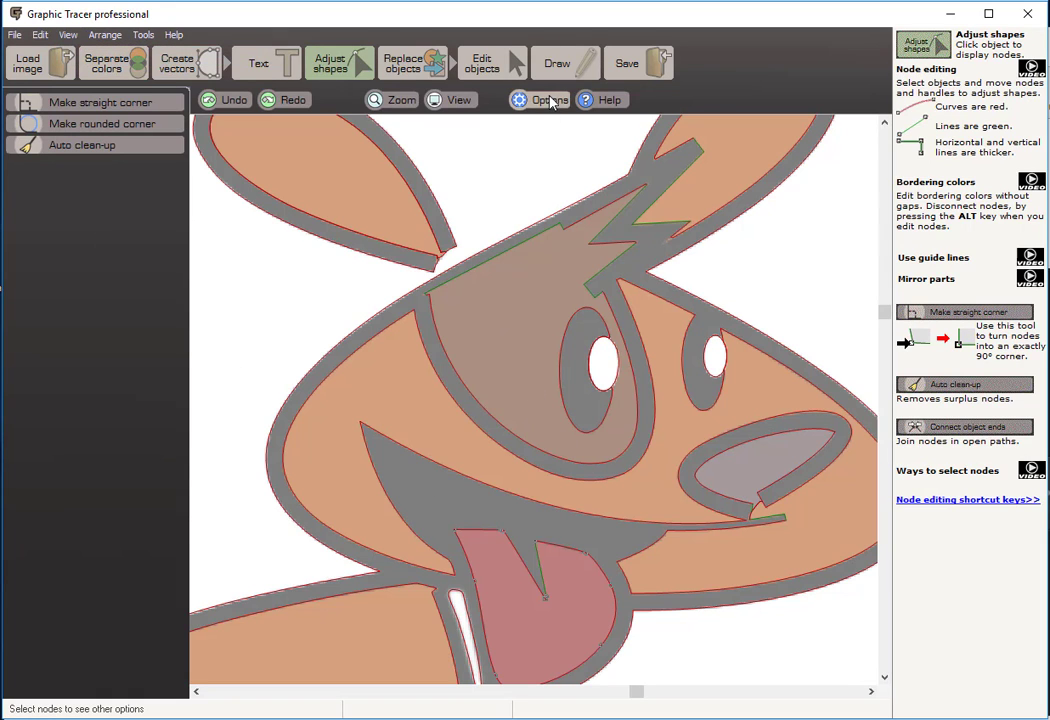
# Bring up the save options with the traced dog set to transfer to Corel Draw X7.
pyautogui.click(641, 67)
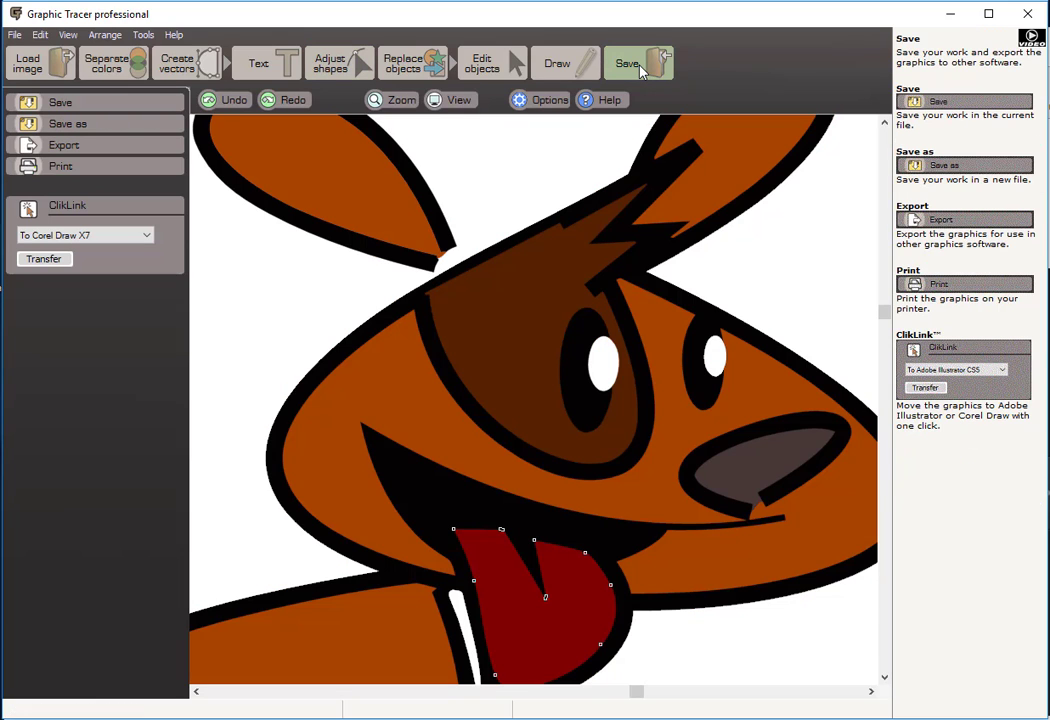
pyautogui.scroll(-2, 590, 268)
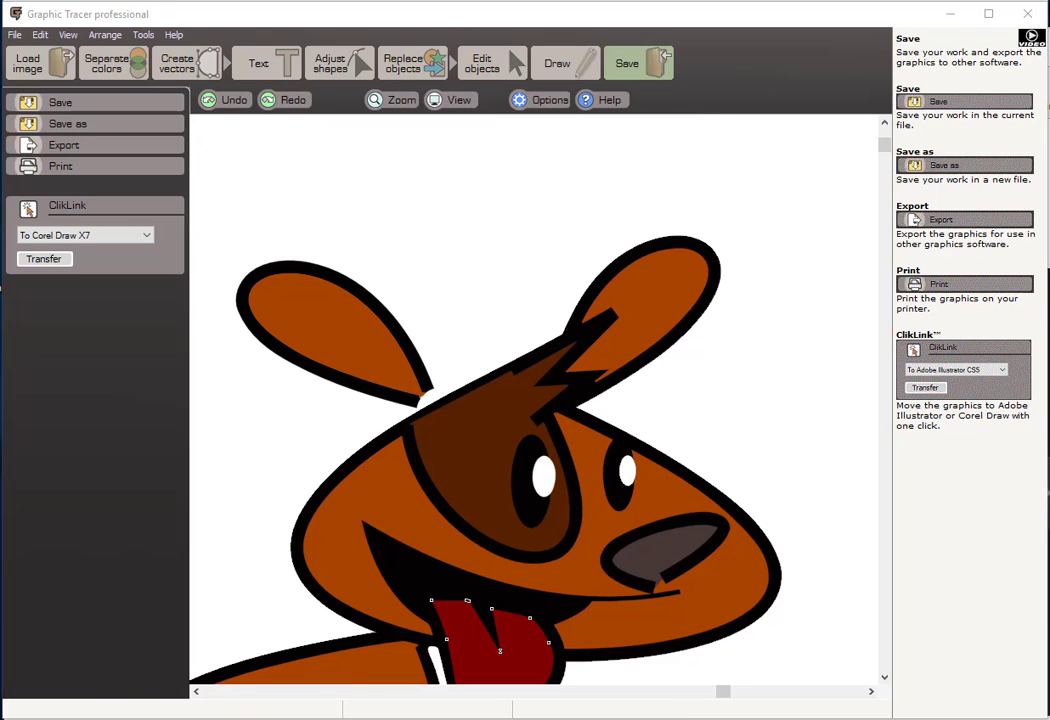
# In CorelDRAW, scale the traced dog to about 47% and place it on the page's left side.
pyautogui.scroll(6, 302, 440)
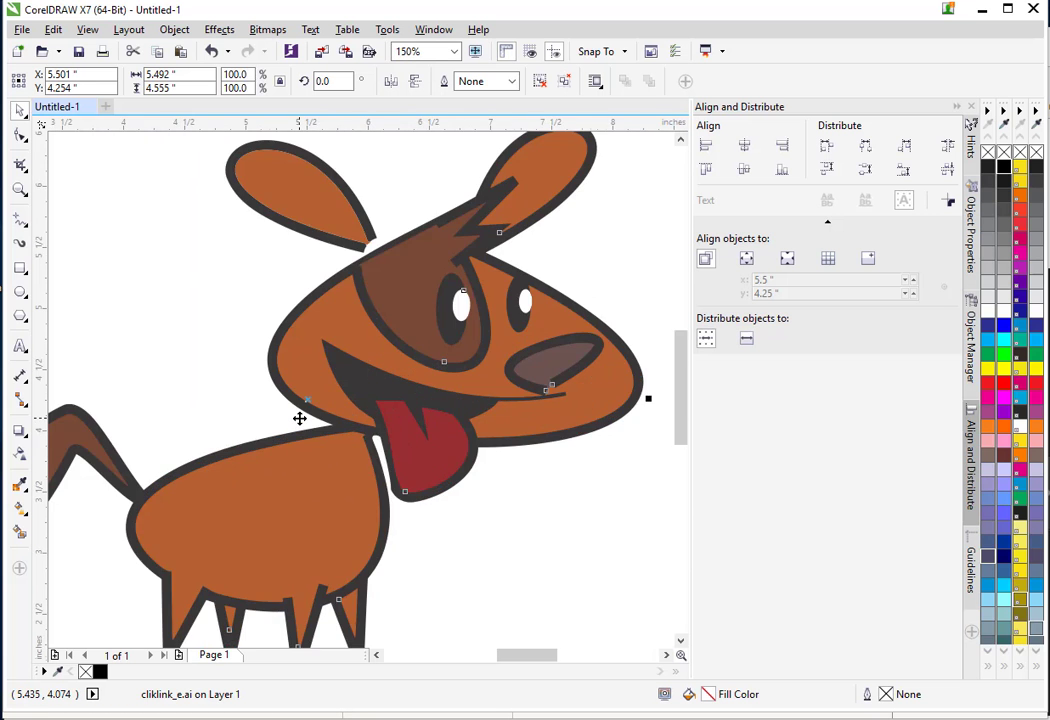
pyautogui.scroll(-6, 335, 429)
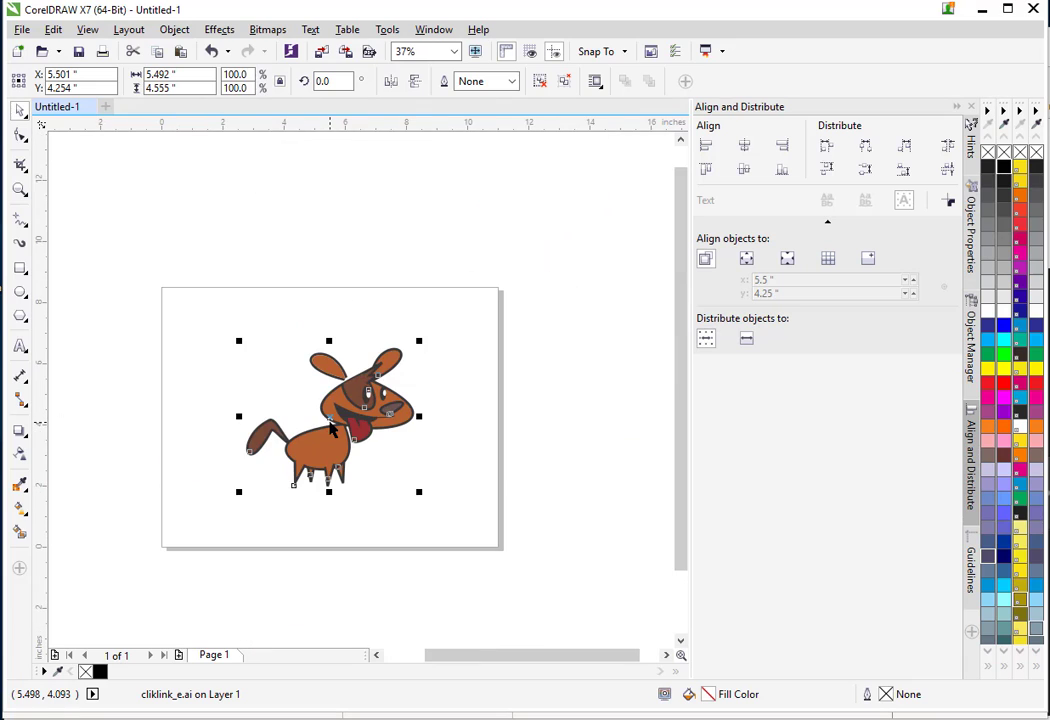
pyautogui.moveTo(419, 490); pyautogui.dragTo(239, 386)
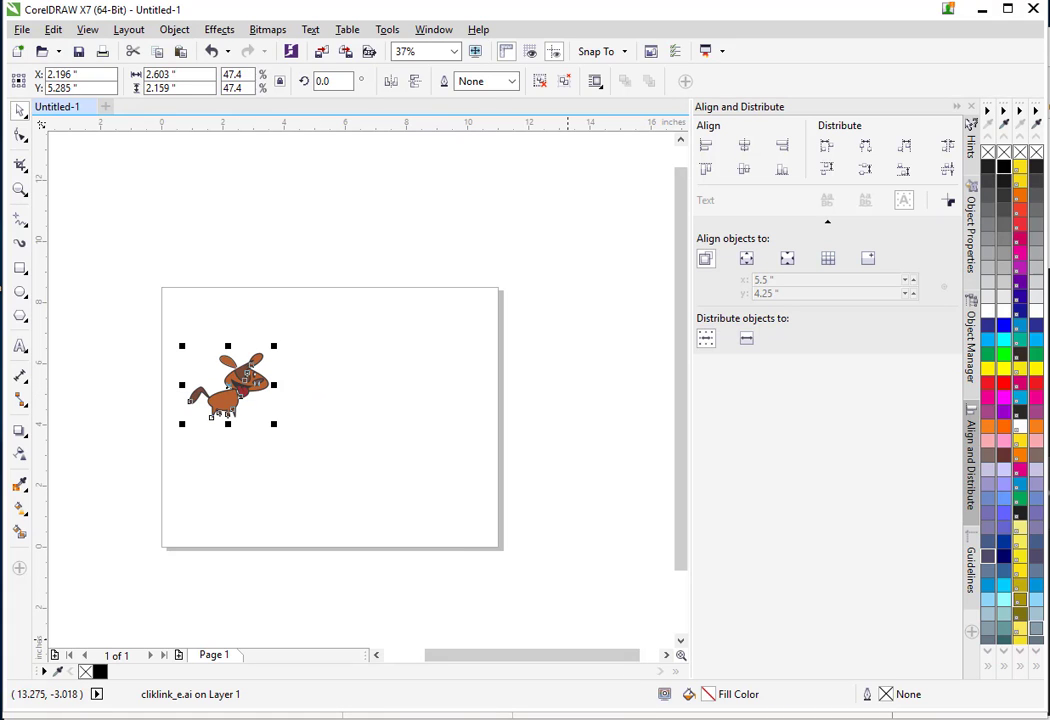
pyautogui.hotkey('alt', 'Tab')
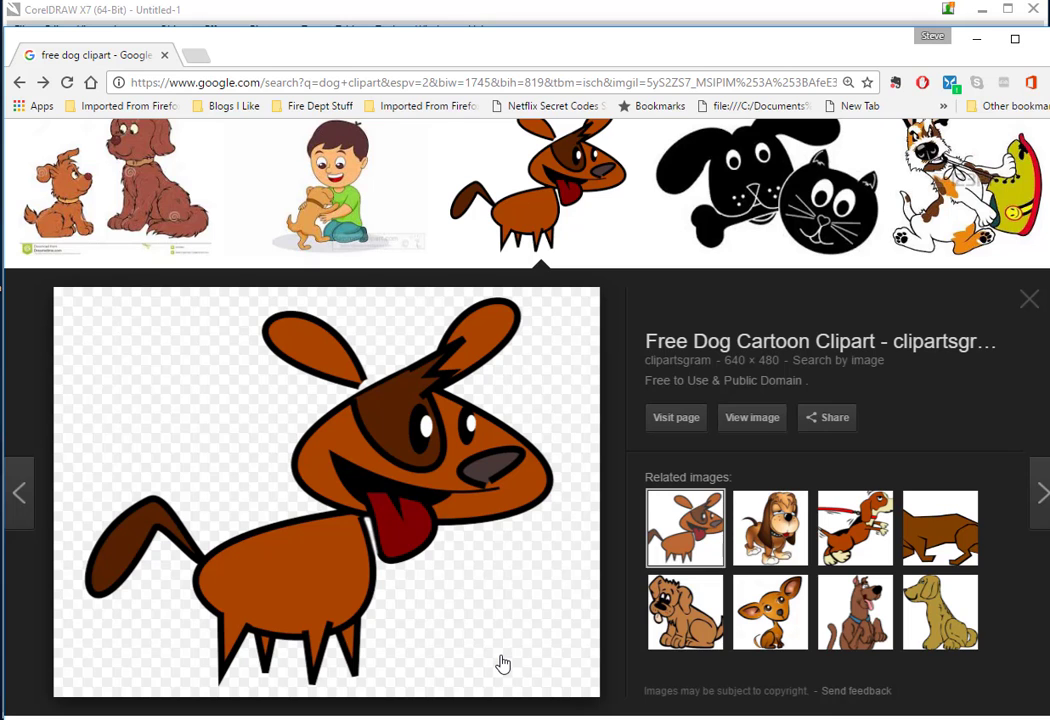
# Scroll to the brown bulldog clipart, open its 402 × 500 preview and copy the image.
pyautogui.scroll(-3, 585, 523)
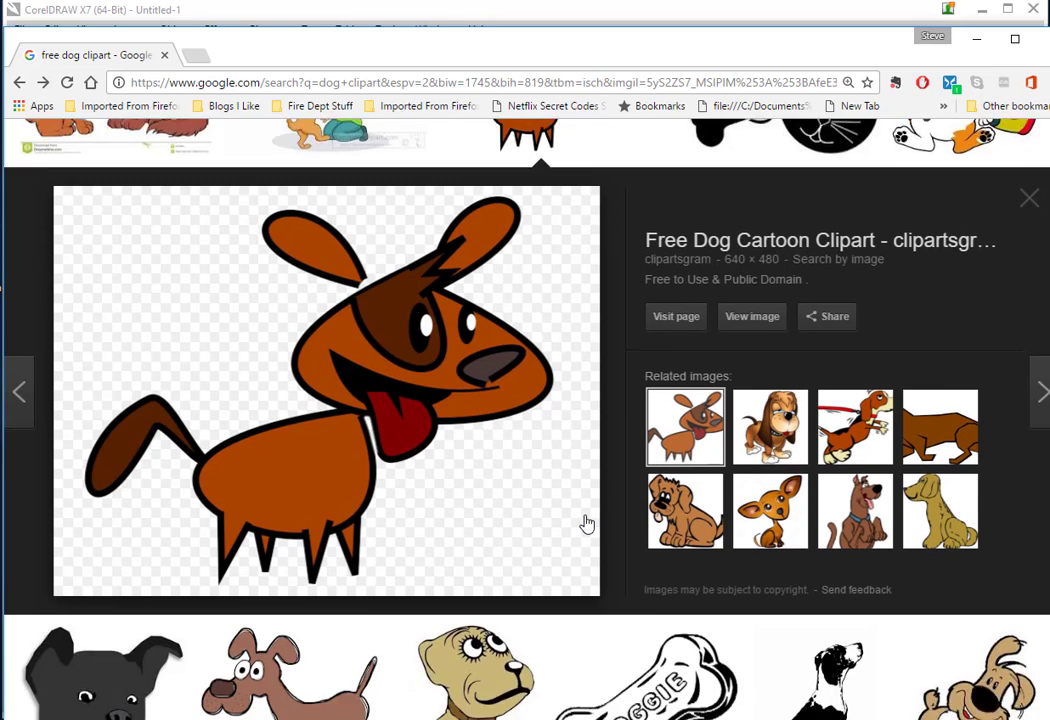
pyautogui.scroll(-10, 587, 521)
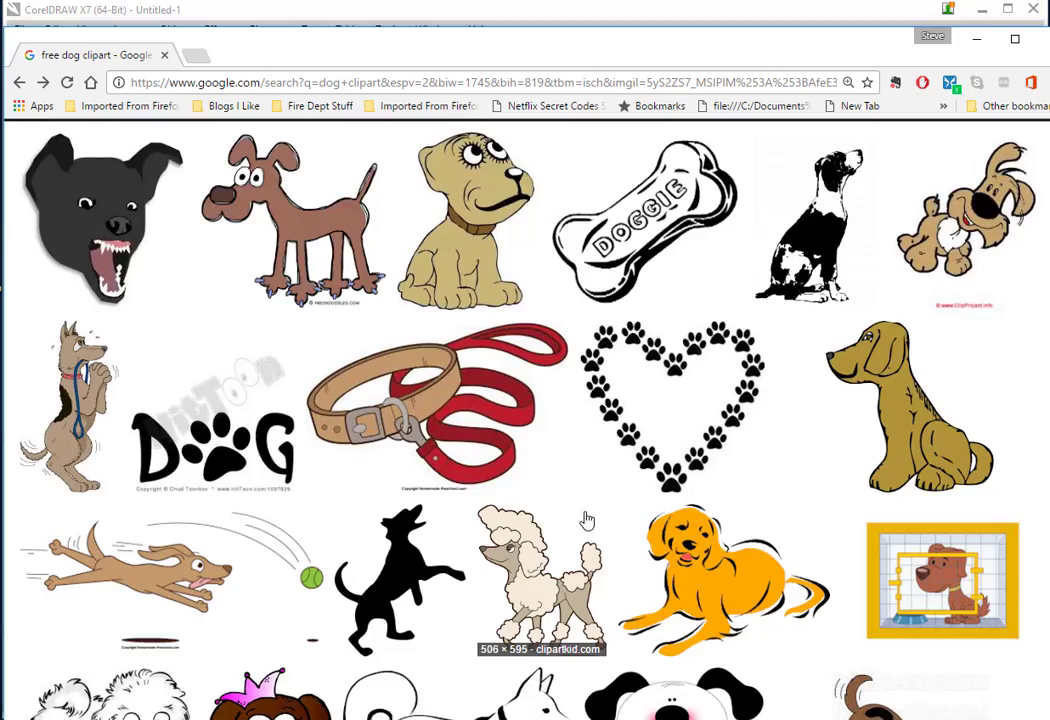
pyautogui.scroll(-7, 587, 520)
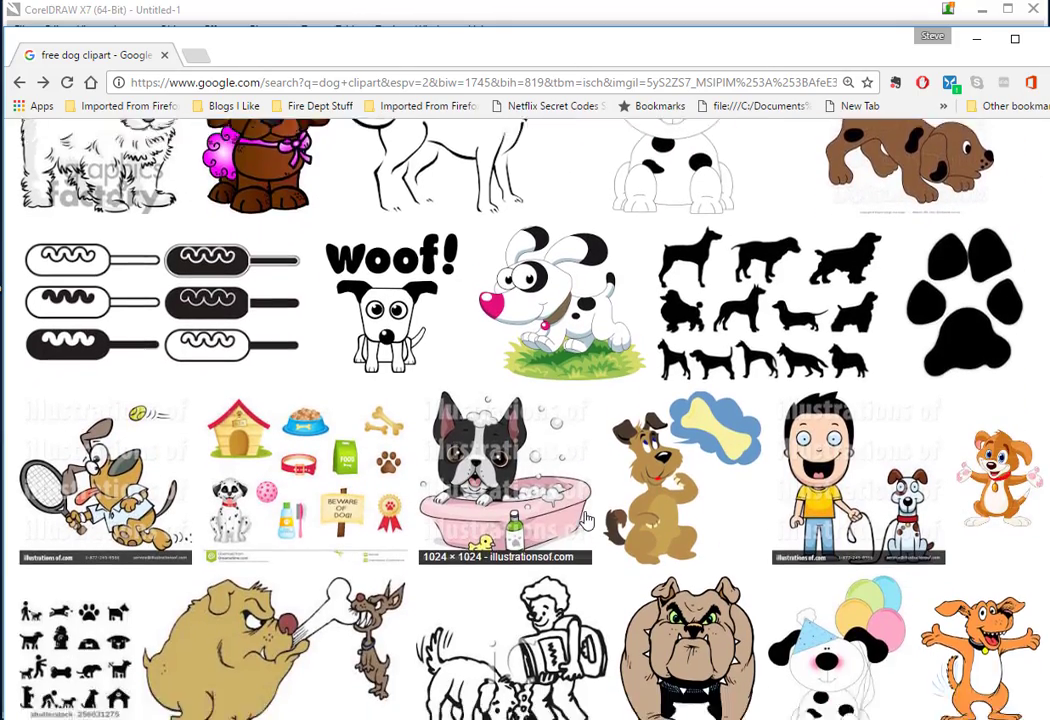
pyautogui.scroll(-3, 587, 520)
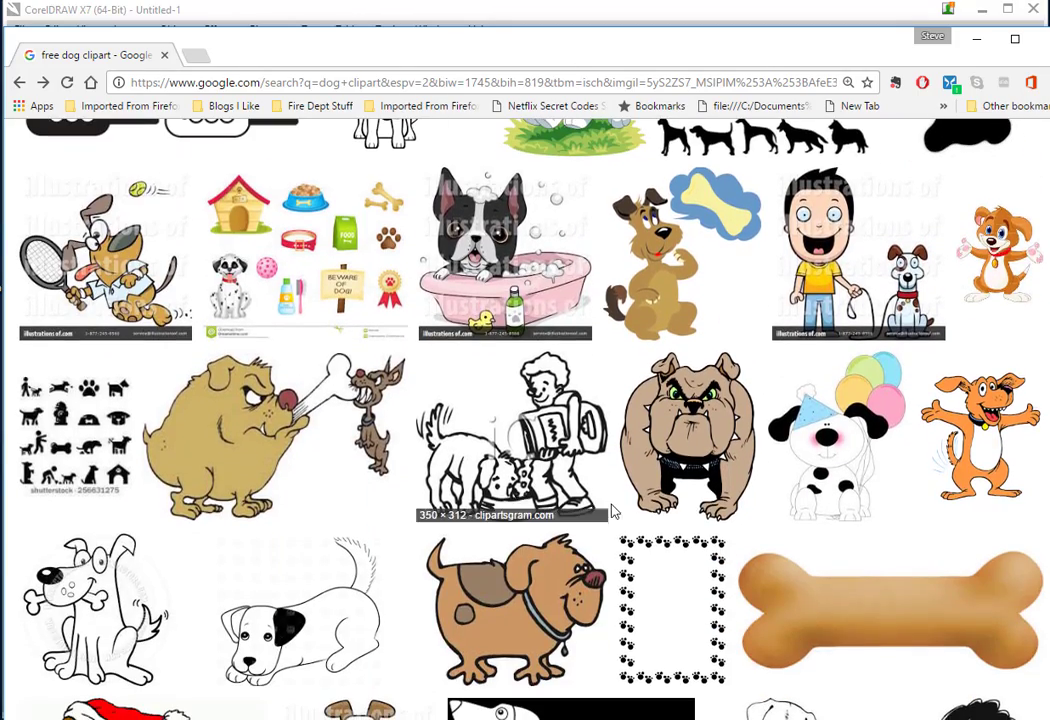
pyautogui.click(693, 440)
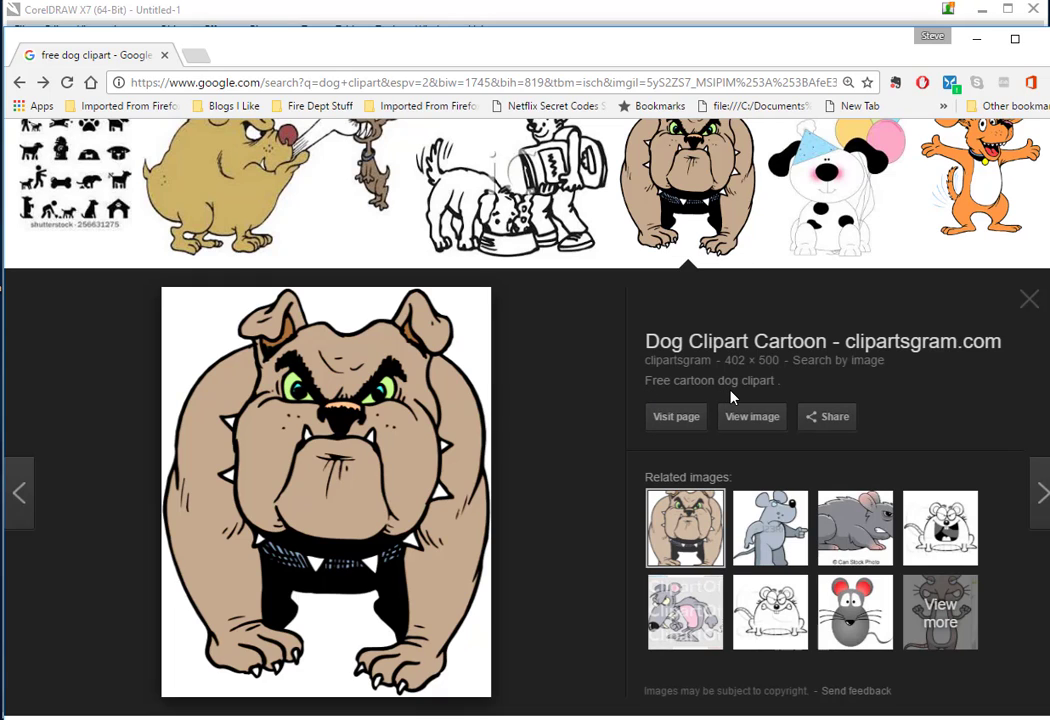
pyautogui.rightClick(345, 456)
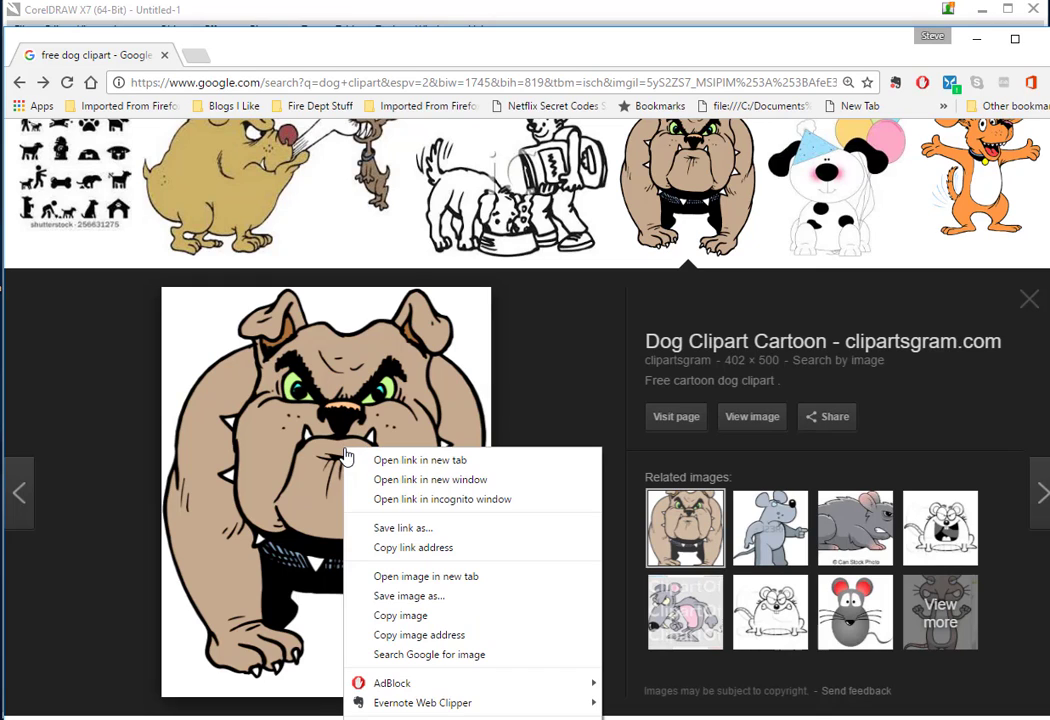
pyautogui.click(398, 615)
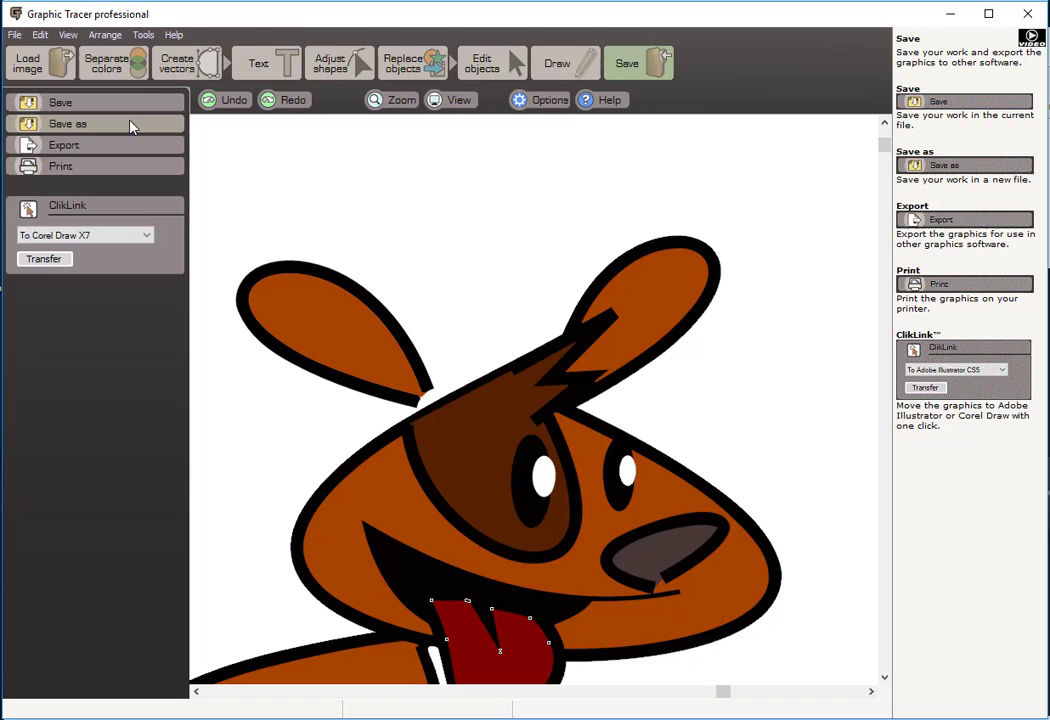
# Clear the previous dog, paste the bulldog and let the program pick its colours automatically.
pyautogui.click(50, 66)
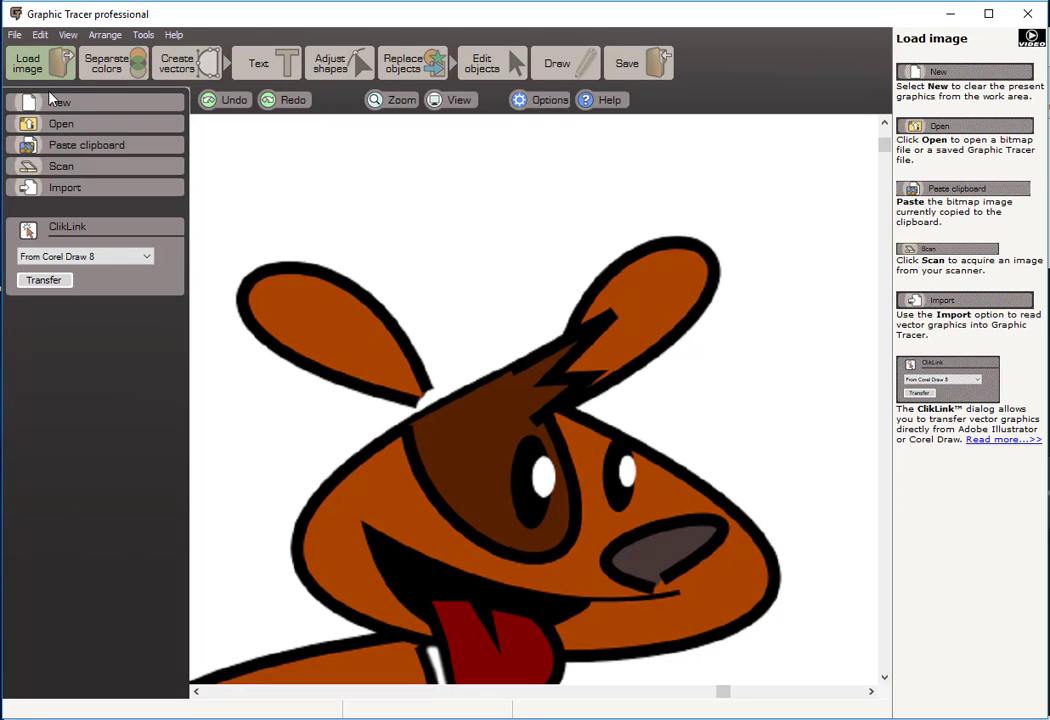
pyautogui.click(55, 103)
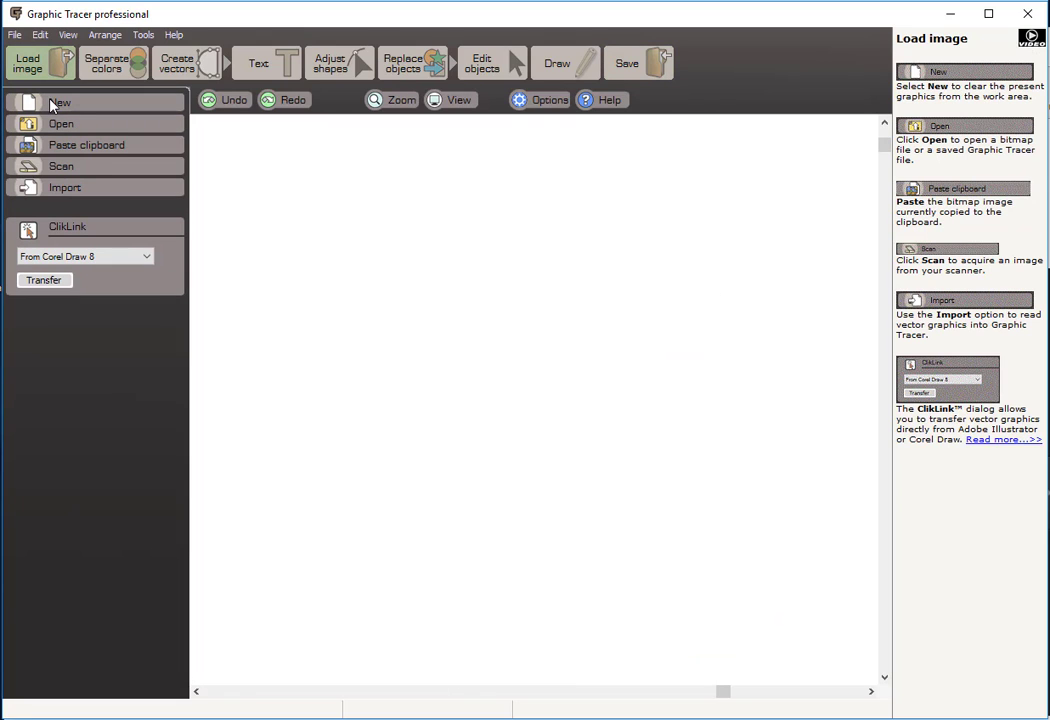
pyautogui.click(75, 148)
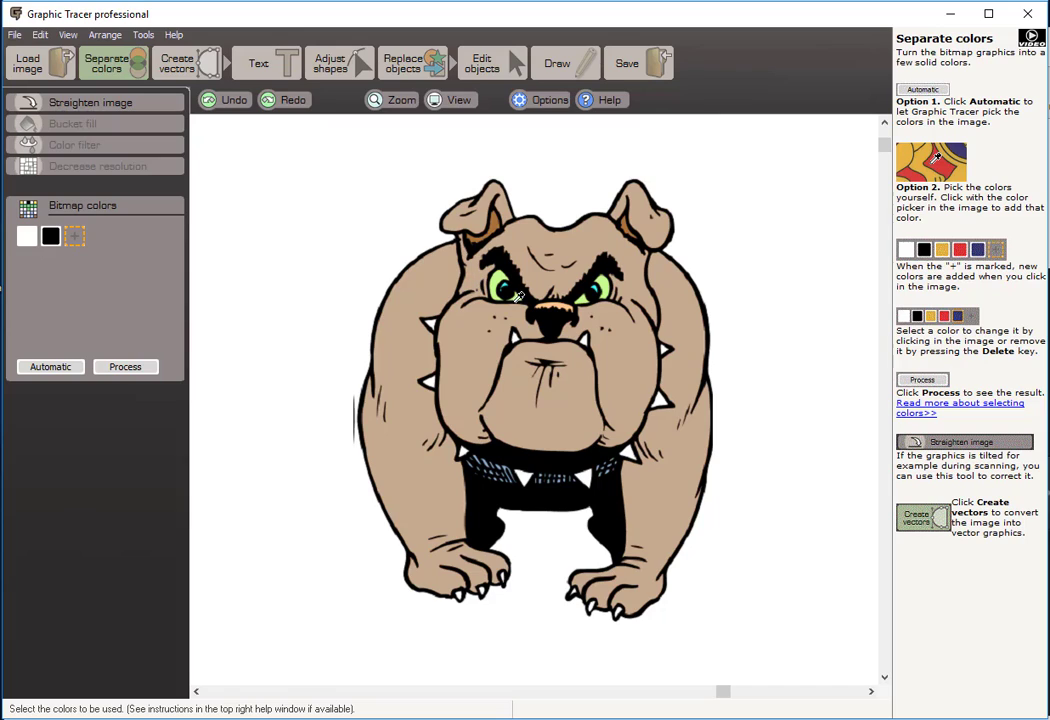
pyautogui.click(36, 369)
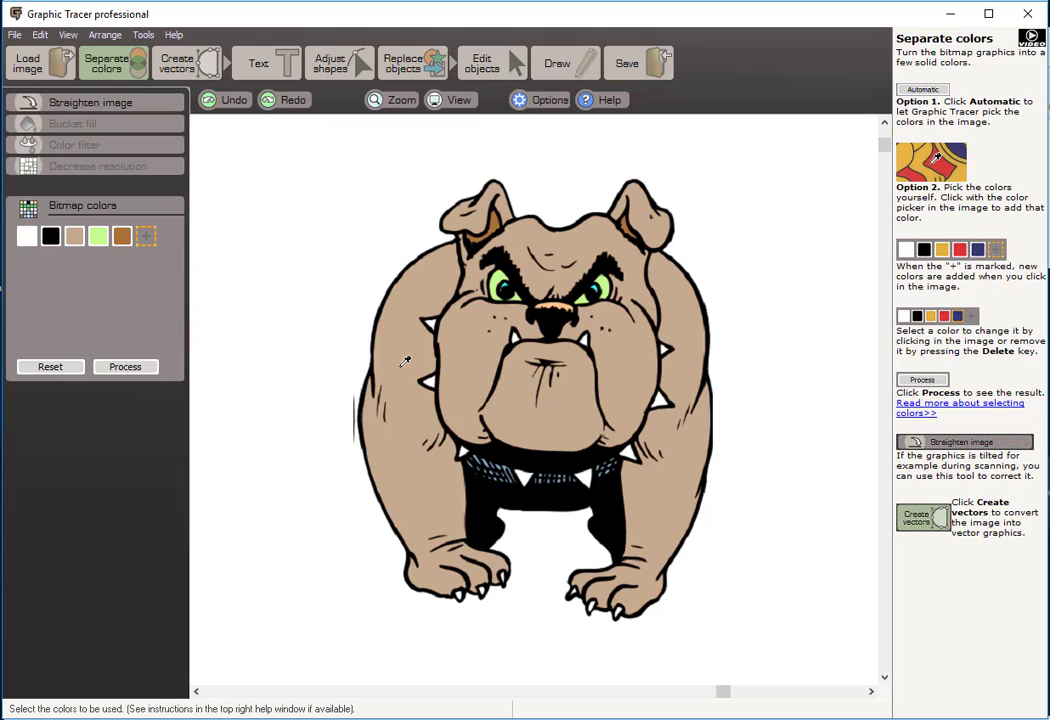
# Add the eye's cyan highlight, the nose's orange and the collar's light blue to the colours.
pyautogui.scroll(2, 537, 395)
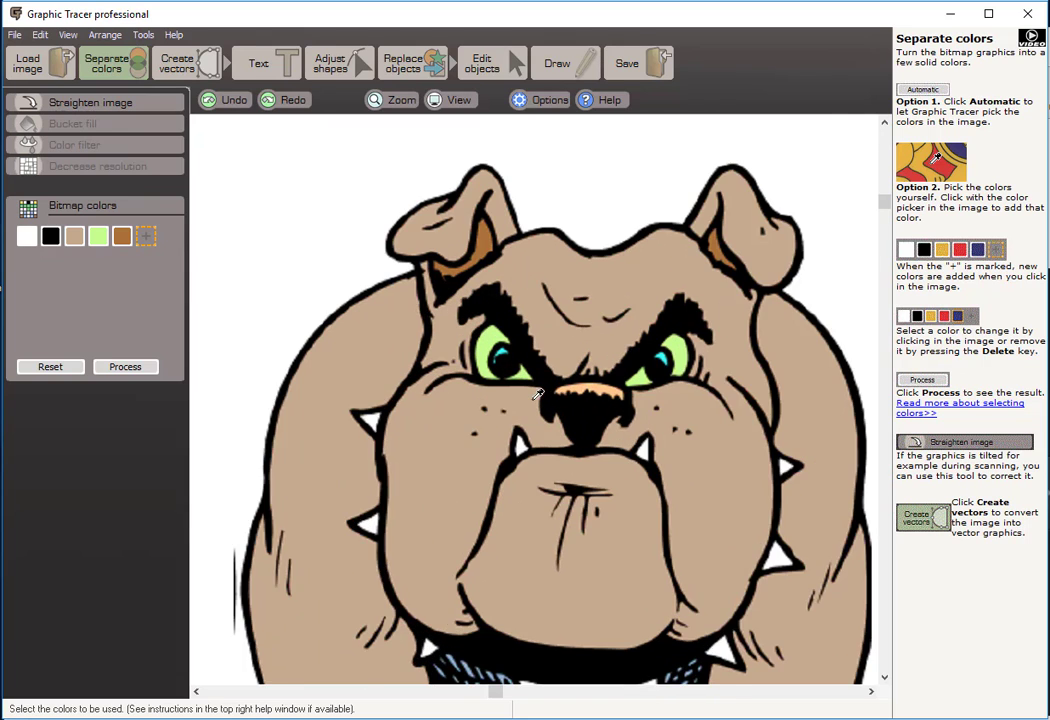
pyautogui.scroll(3, 537, 395)
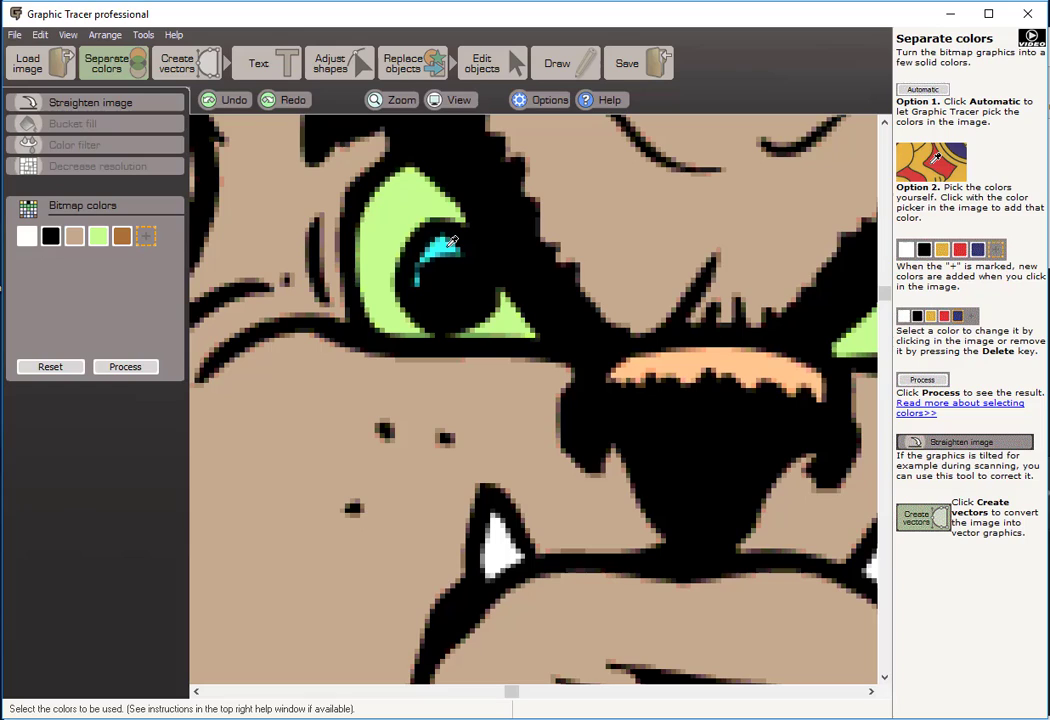
pyautogui.click(447, 248)
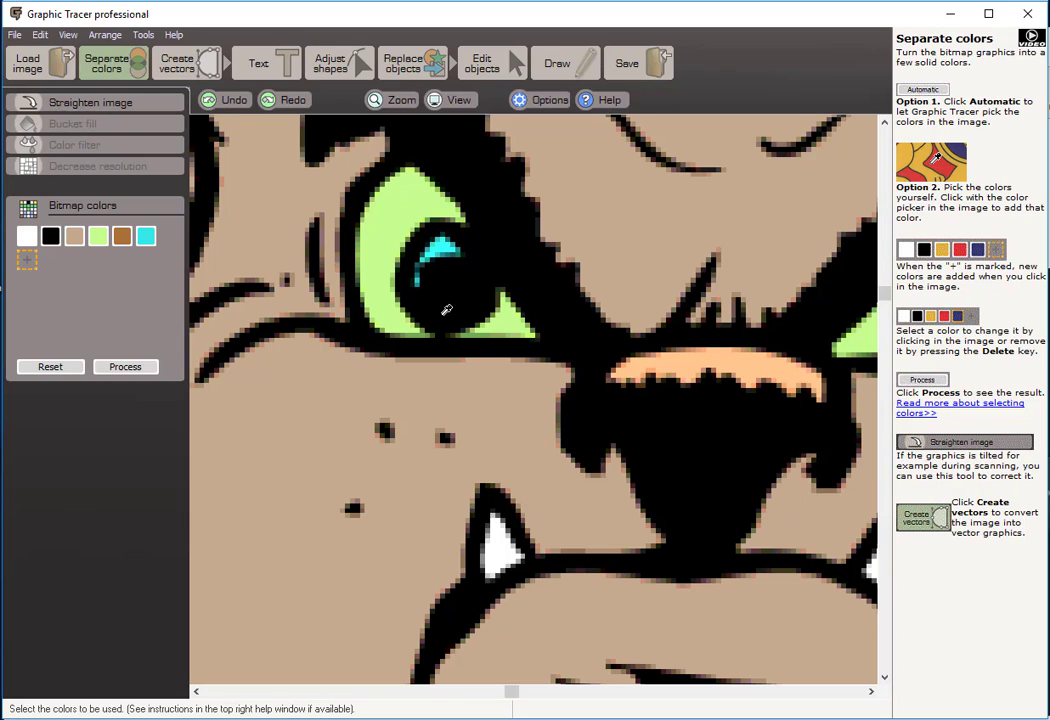
pyautogui.click(700, 350)
pyautogui.scroll(-5, 712, 494)
pyautogui.scroll(5, 538, 393)
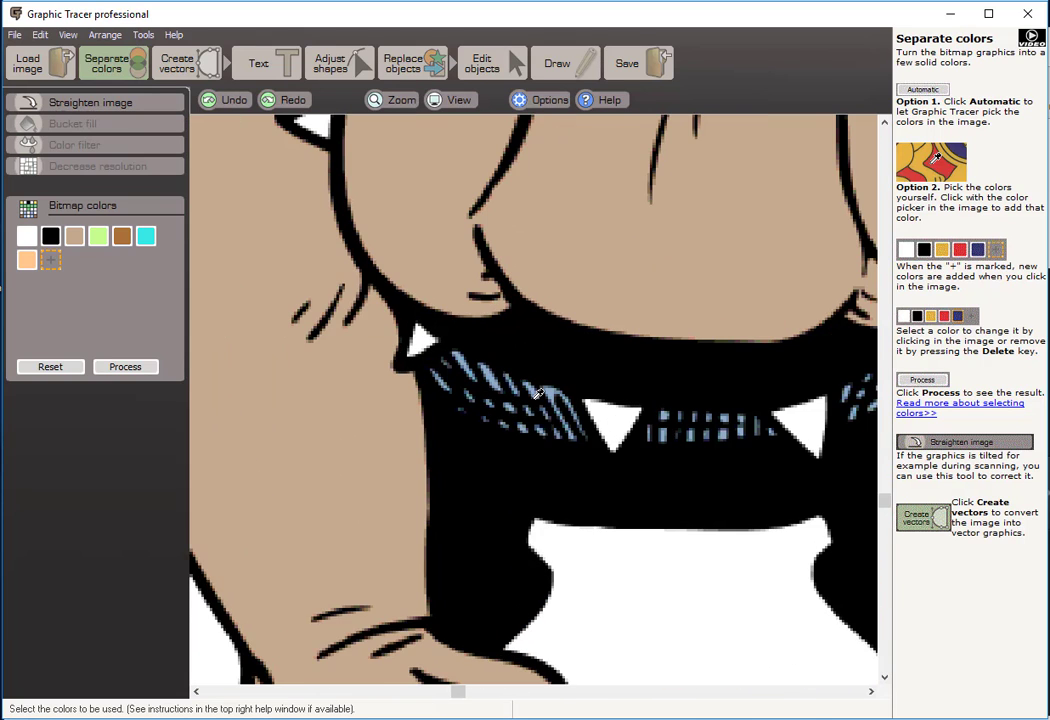
pyautogui.scroll(3, 540, 392)
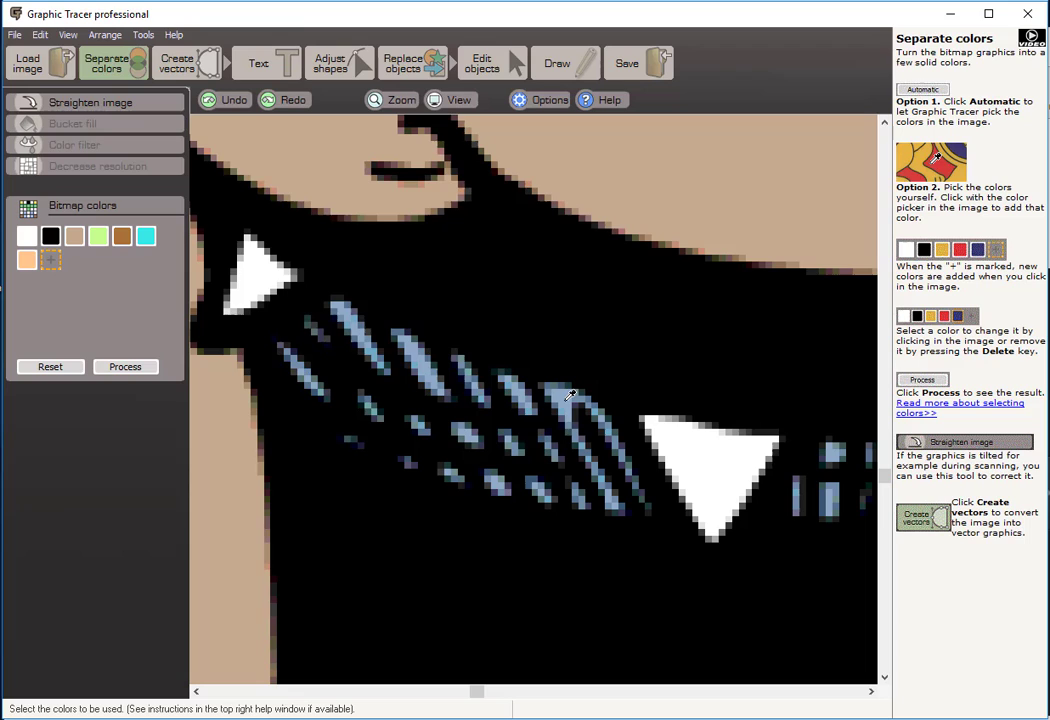
pyautogui.click(568, 395)
# Reduce the bulldog to its picked colours, then widen the light-blue range and reprocess.
pyautogui.click(127, 368)
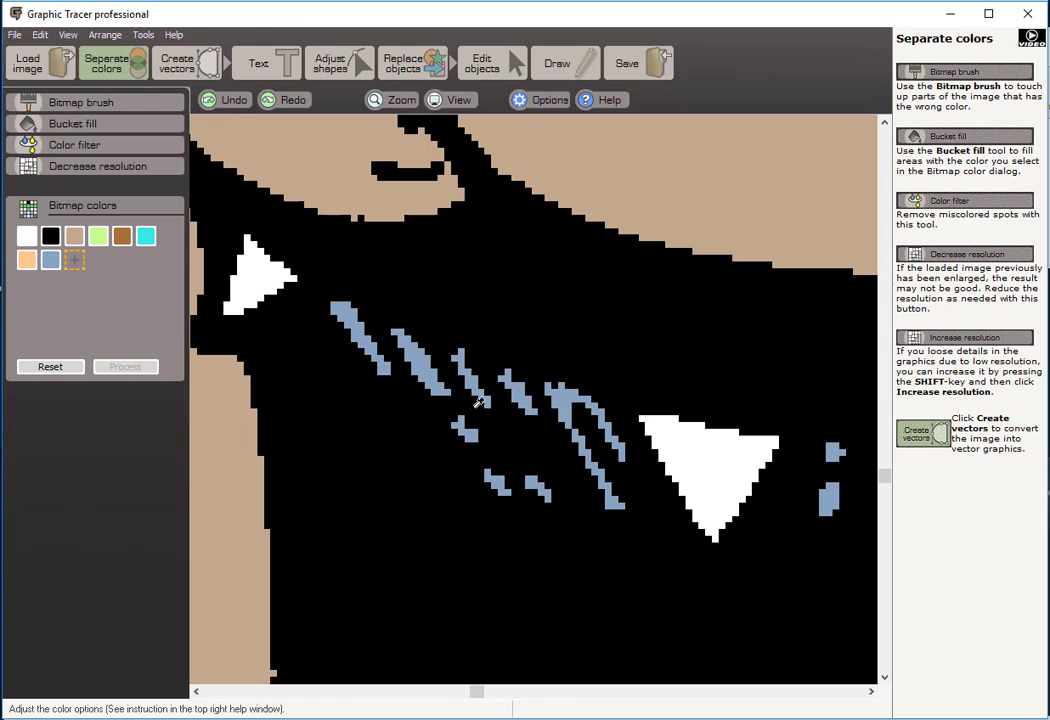
pyautogui.scroll(-4, 479, 401)
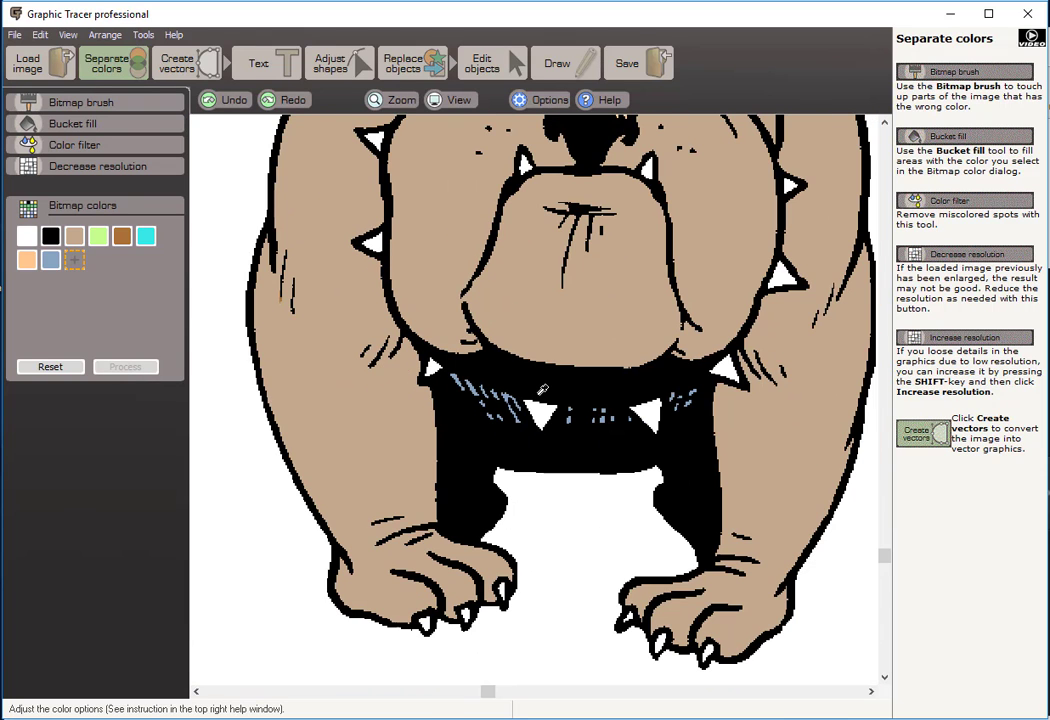
pyautogui.scroll(2, 541, 389)
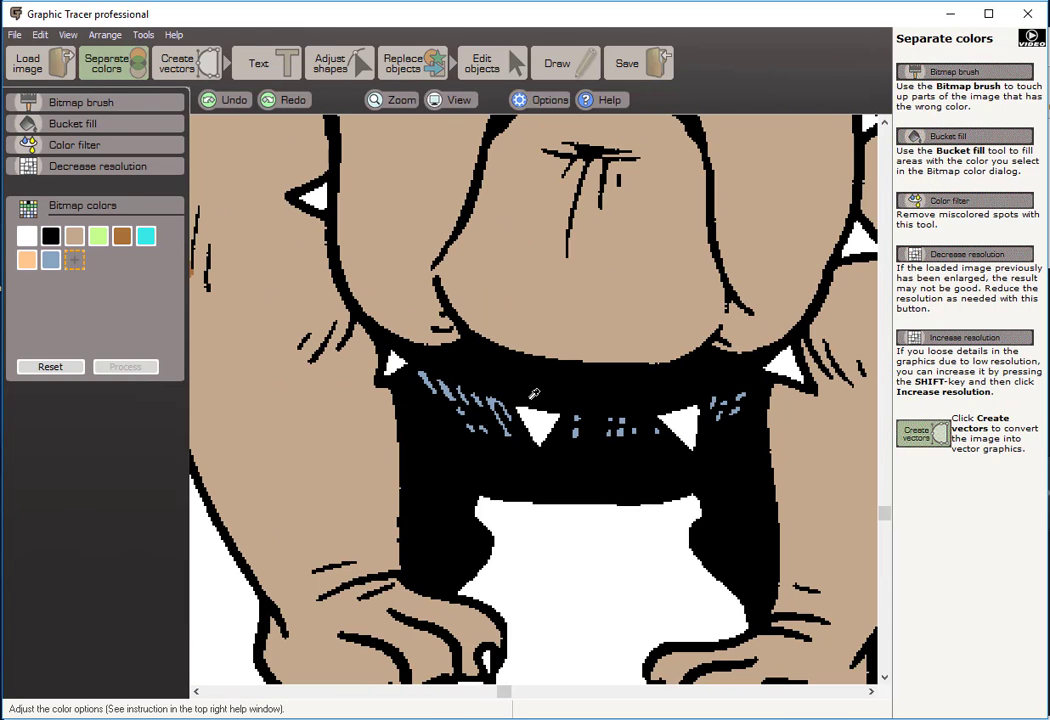
pyautogui.click(50, 260)
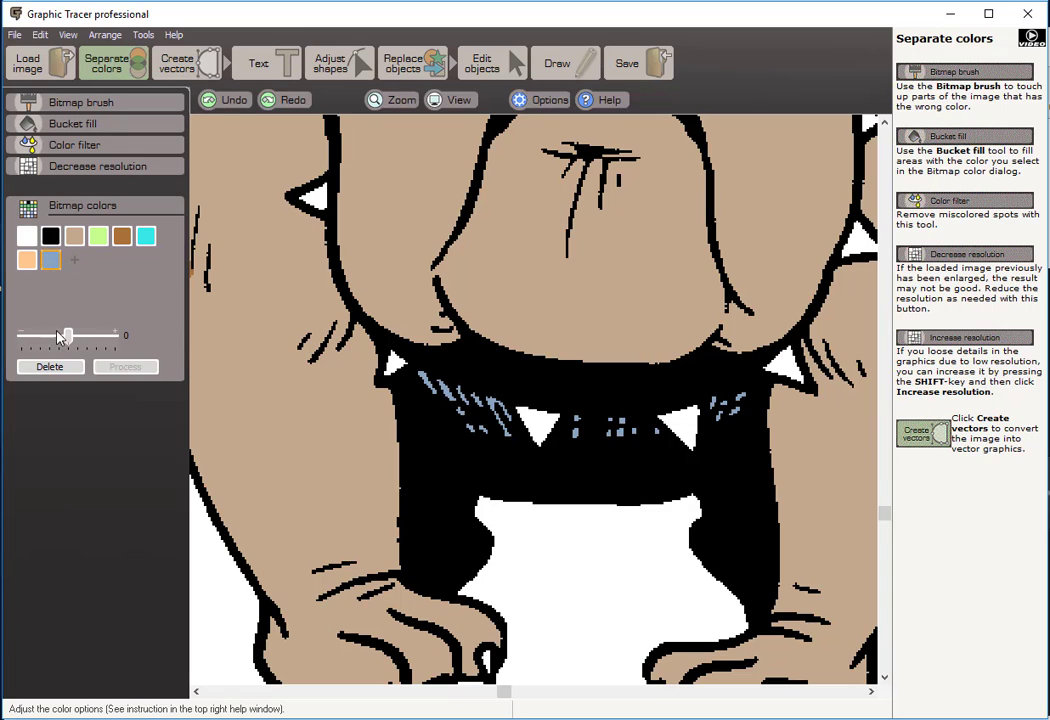
pyautogui.moveTo(70, 342); pyautogui.dragTo(101, 341)
pyautogui.click(130, 368)
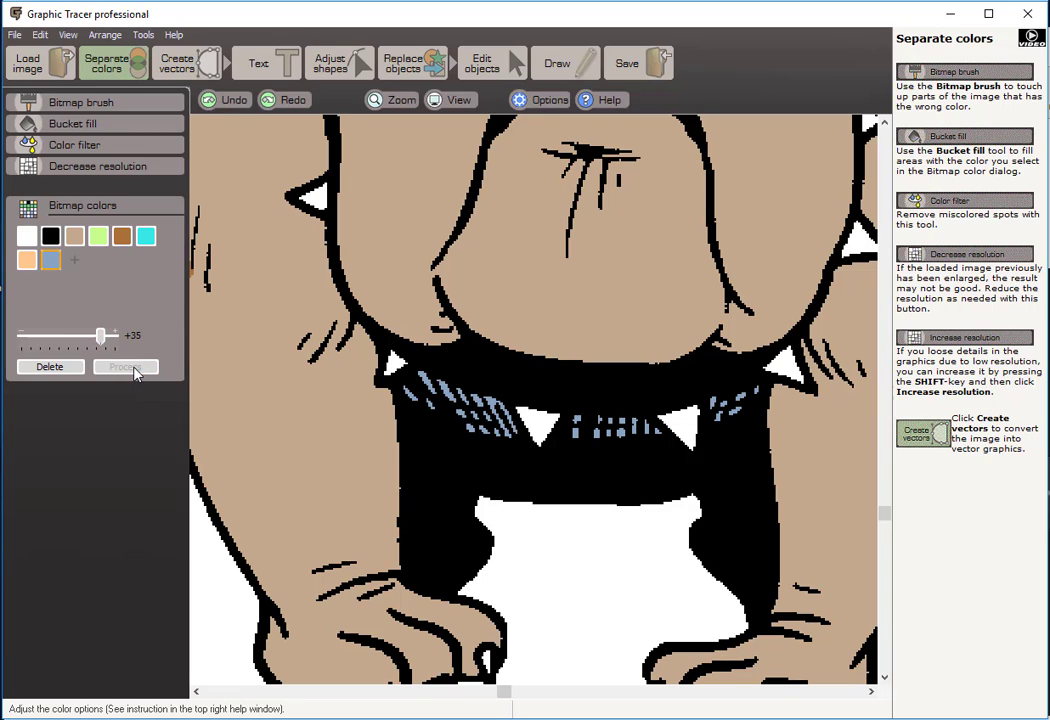
# Try the light-blue range at +48, then settle on +39 to clear the stray specks.
pyautogui.moveTo(101, 337); pyautogui.dragTo(112, 337)
pyautogui.click(113, 368)
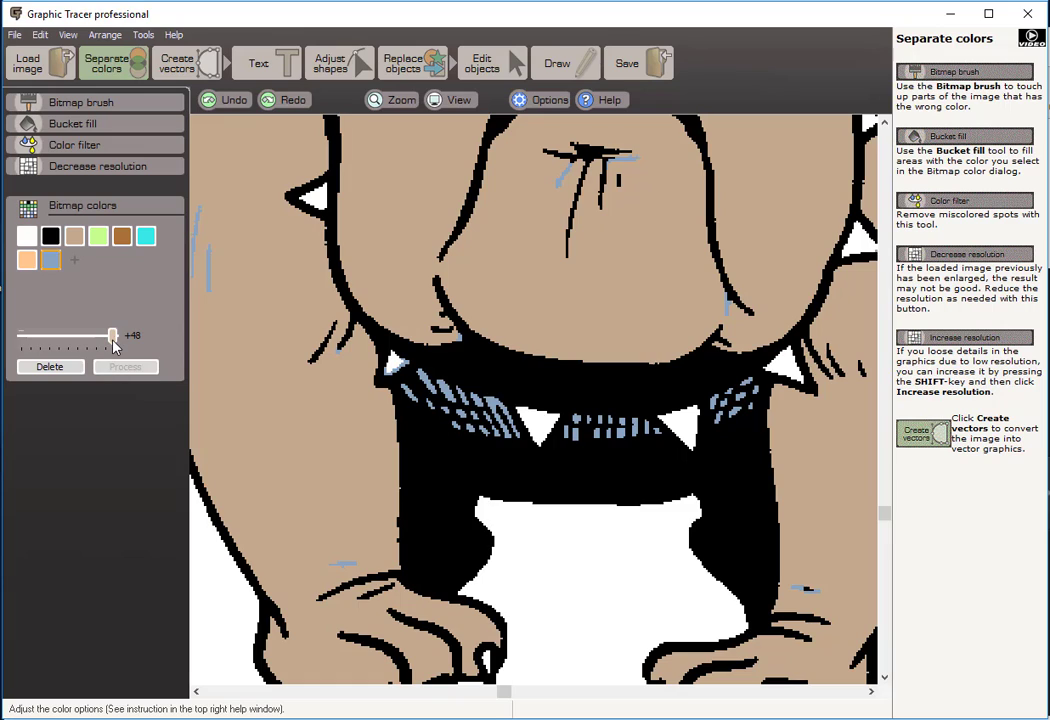
pyautogui.moveTo(108, 343); pyautogui.dragTo(105, 343)
pyautogui.click(127, 367)
pyautogui.scroll(-1, 190, 356)
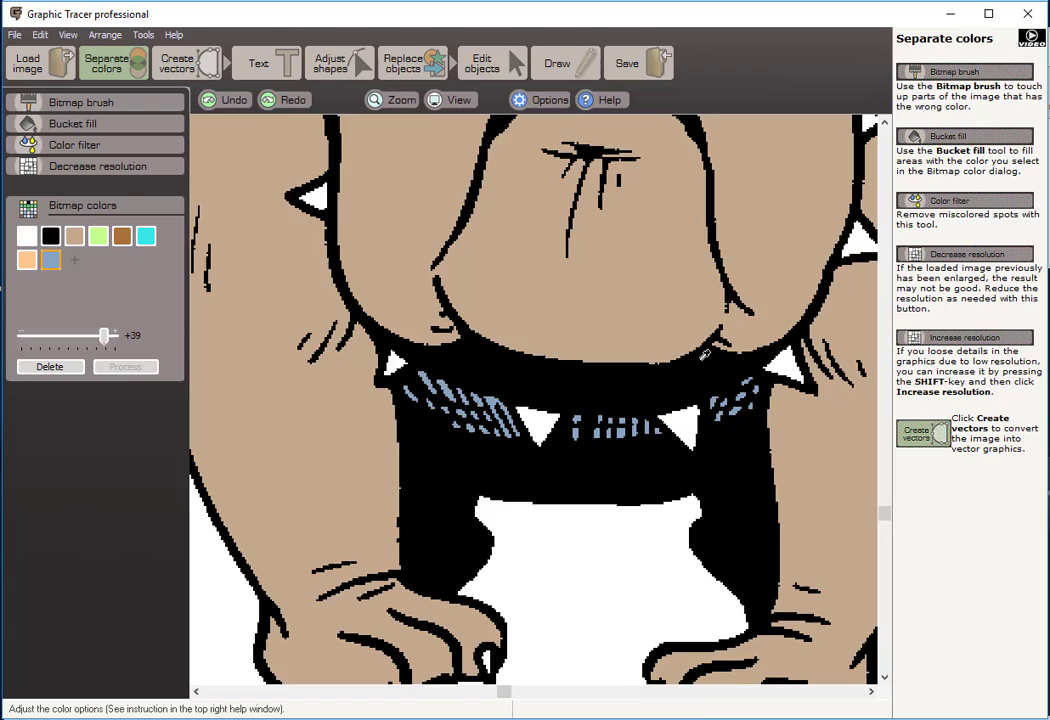
pyautogui.scroll(-2, 540, 395)
pyautogui.scroll(-1, 538, 393)
pyautogui.scroll(3, 538, 395)
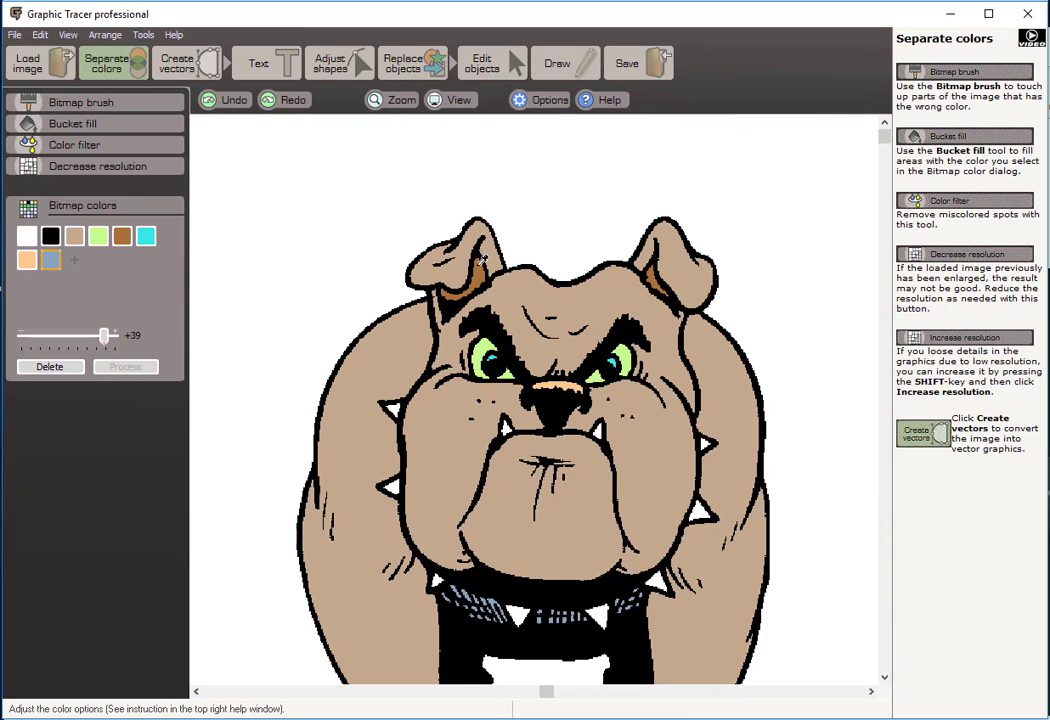
pyautogui.scroll(1, 538, 393)
pyautogui.scroll(-2, 538, 393)
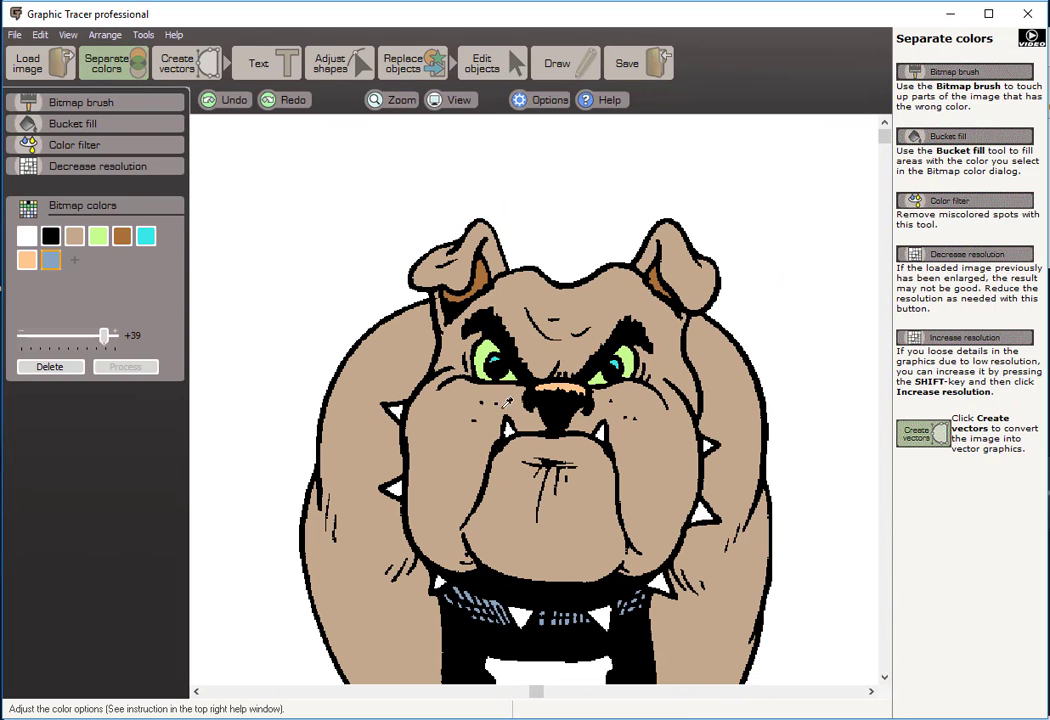
# Convert the bulldog to vector shapes and show their tan, black and green fills for object editing.
pyautogui.click(180, 66)
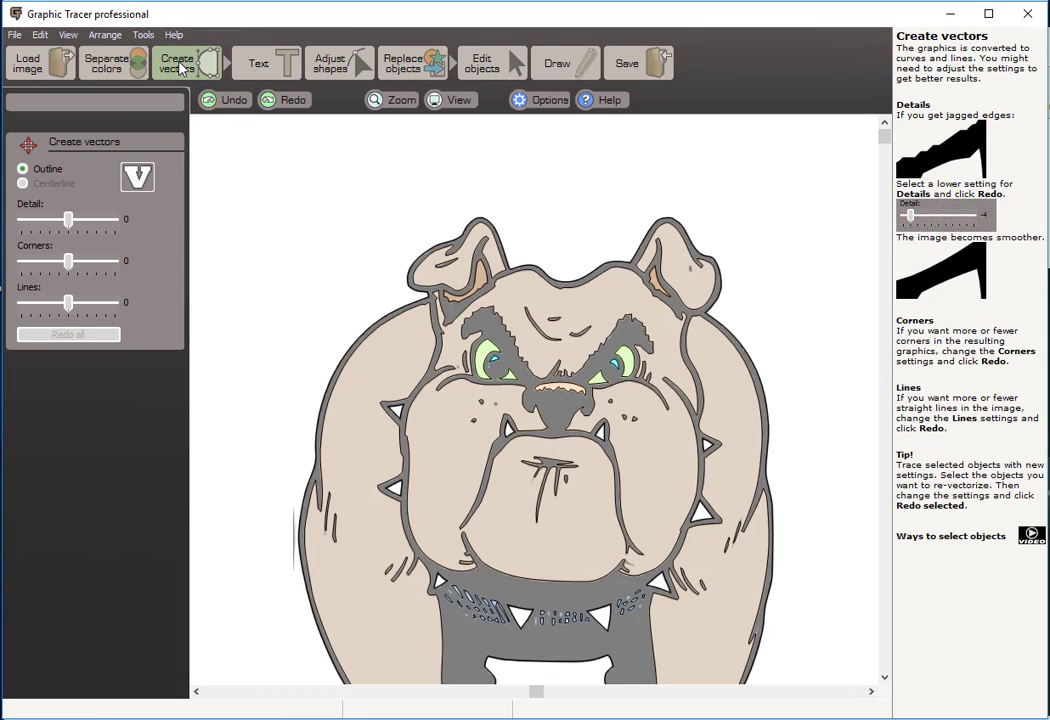
pyautogui.click(488, 66)
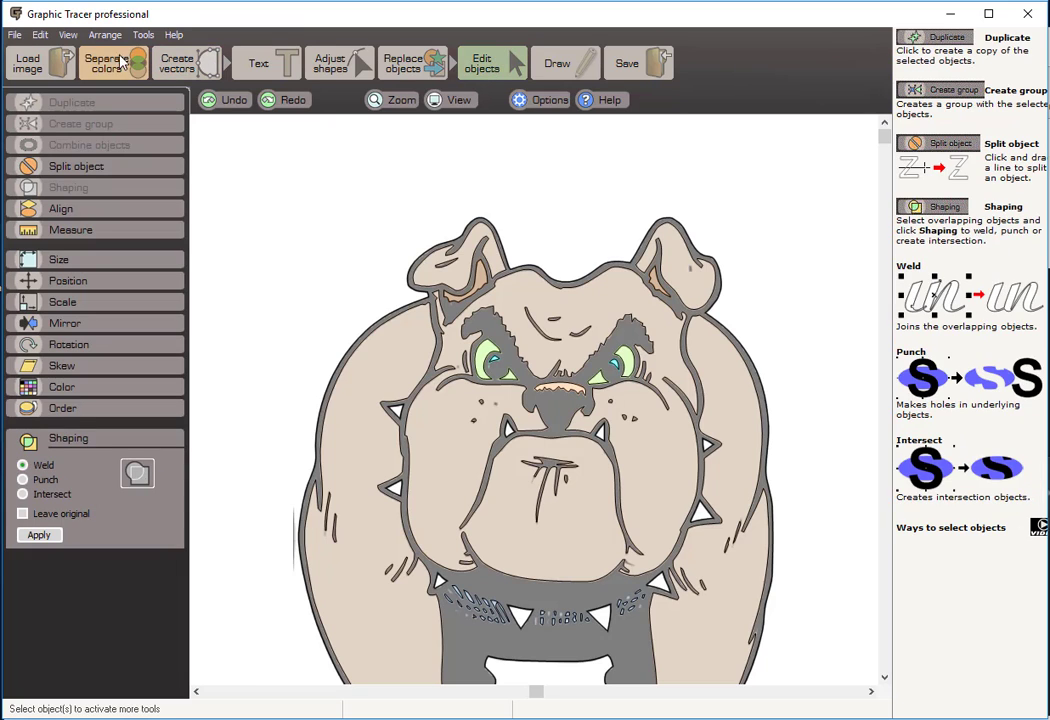
pyautogui.click(68, 34)
pyautogui.click(88, 73)
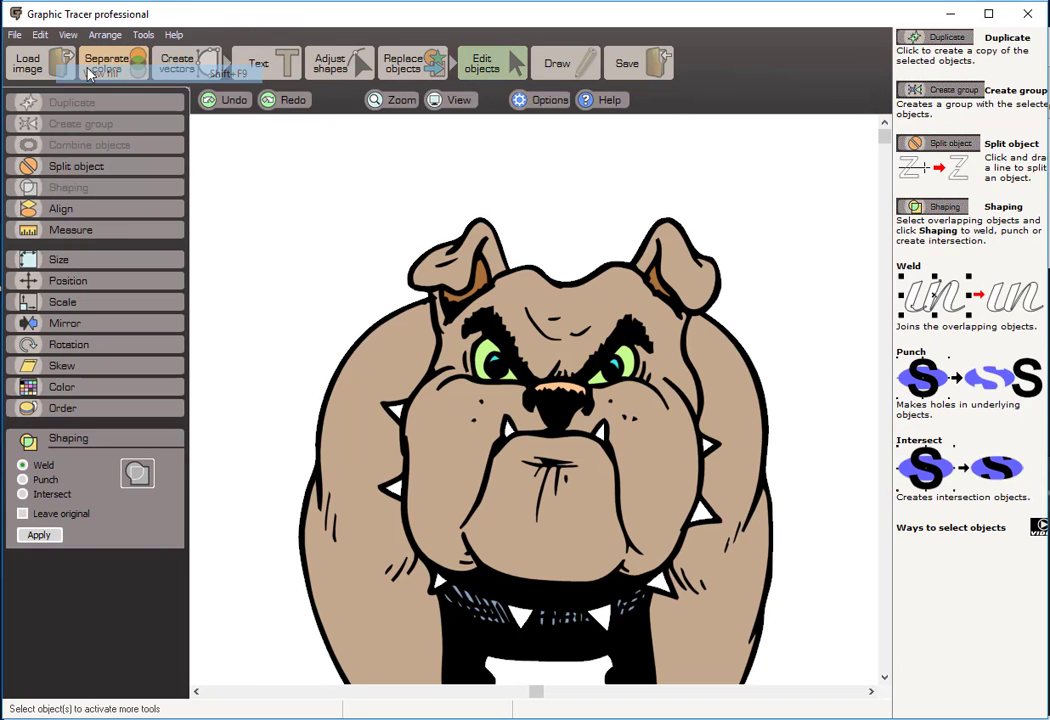
pyautogui.scroll(-1, 540, 490)
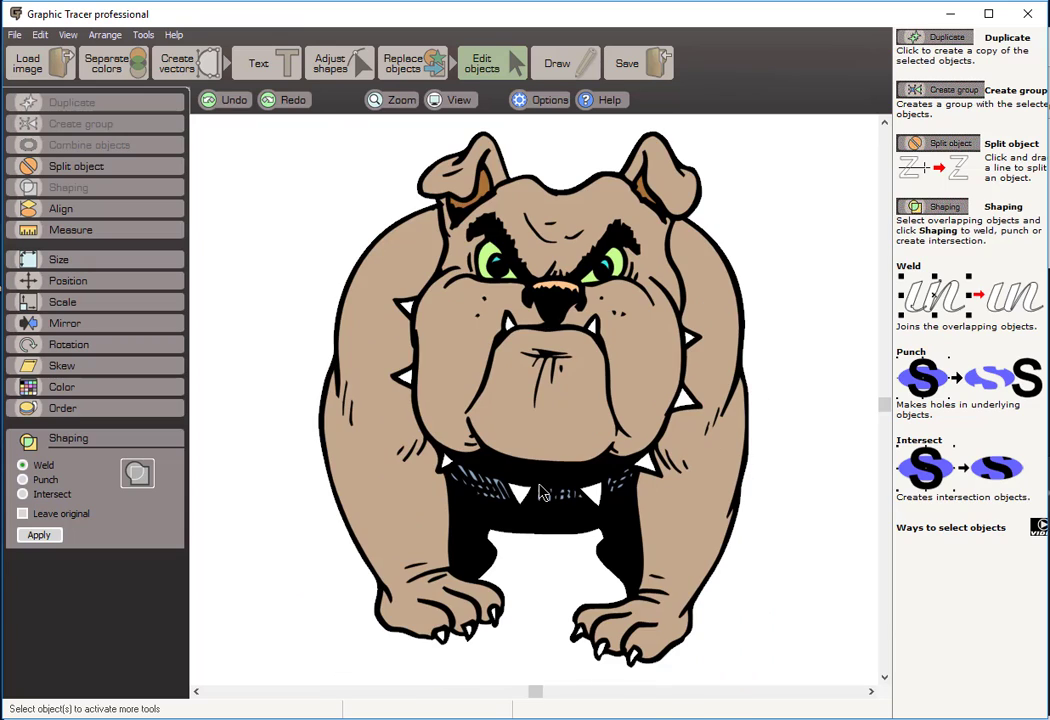
pyautogui.scroll(1, 540, 490)
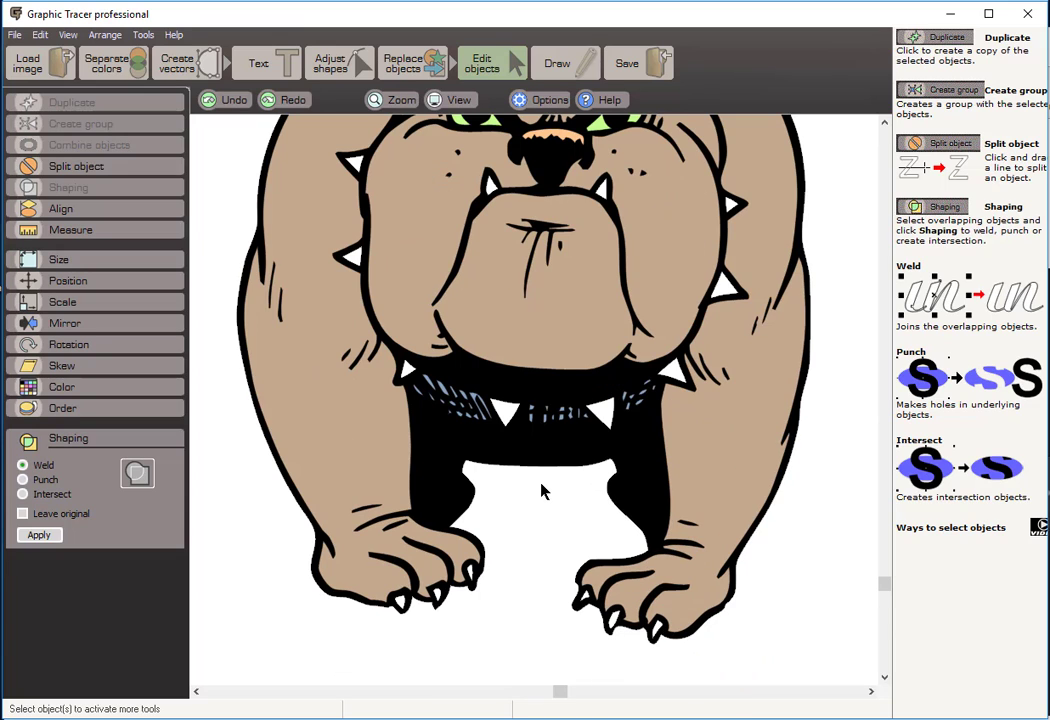
pyautogui.scroll(1, 558, 289)
pyautogui.scroll(-2, 534, 405)
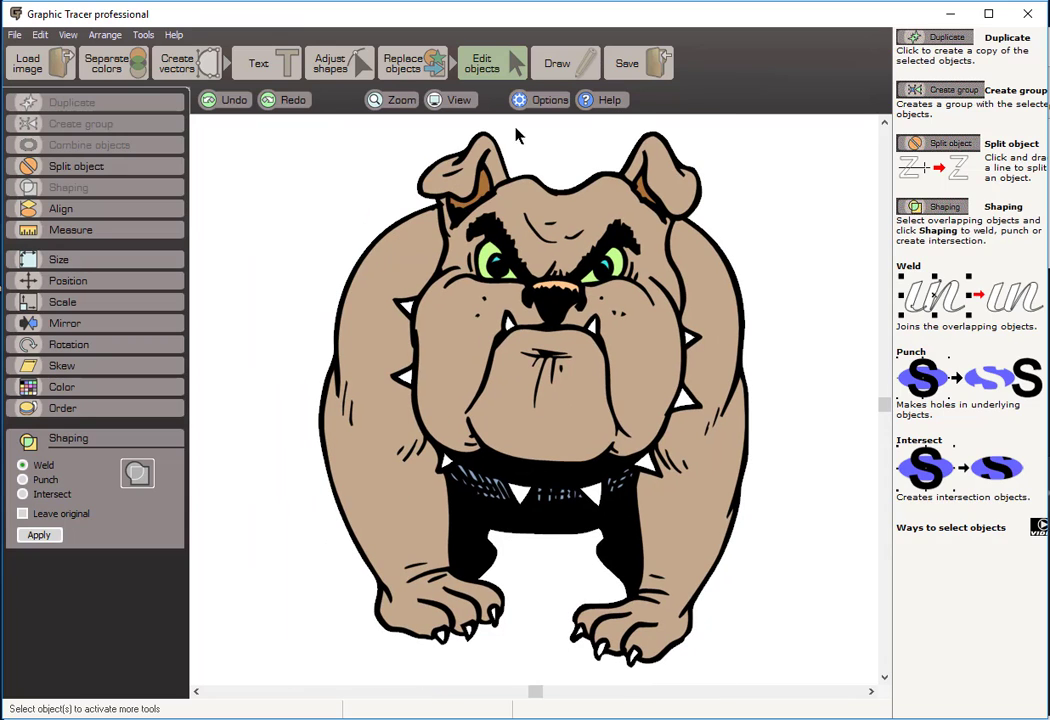
# Switch to node editing, zoom to the face and select the bulldog's head outline to show its nodes.
pyautogui.click(330, 63)
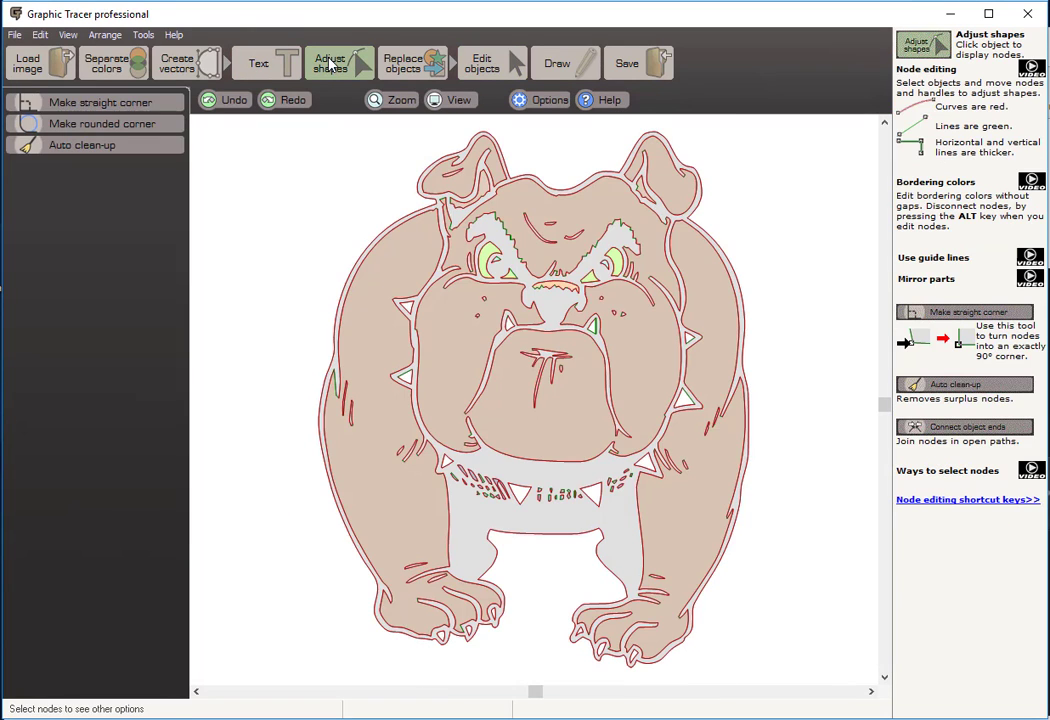
pyautogui.scroll(1, 558, 260)
pyautogui.scroll(2, 537, 403)
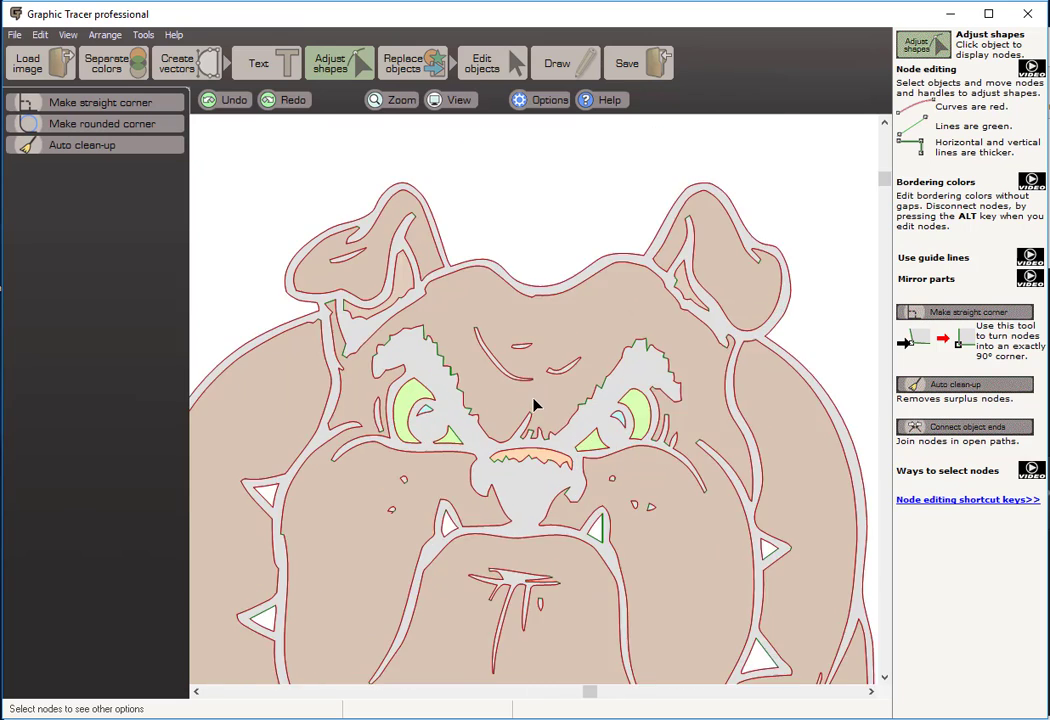
pyautogui.click(543, 250)
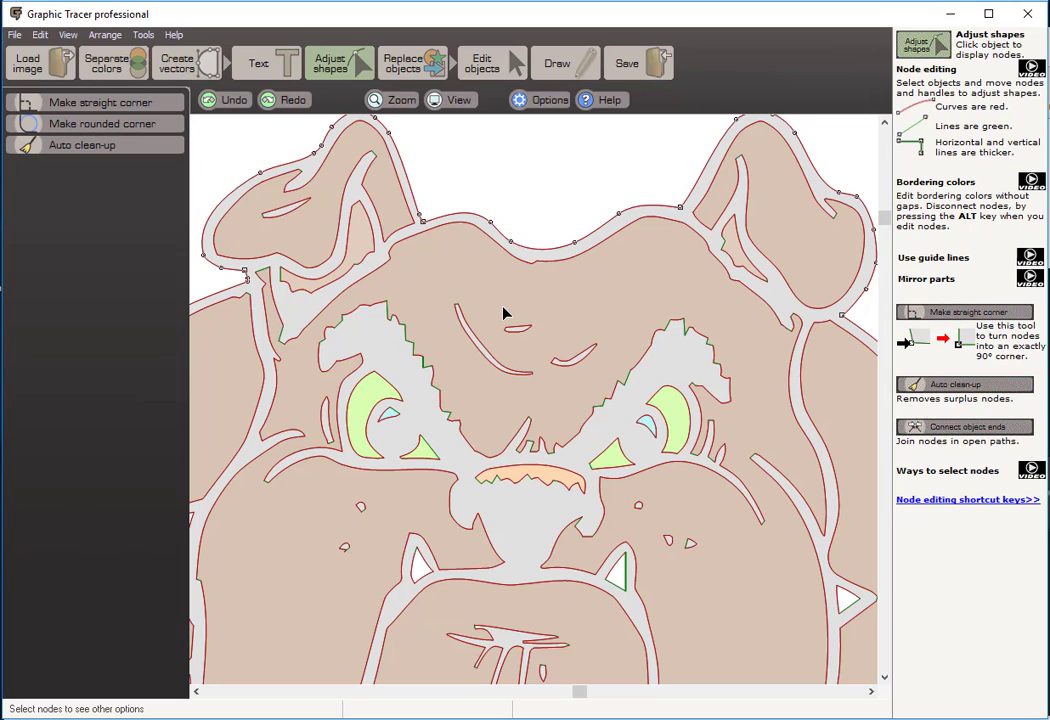
# Transfer the traced bulldog to CorelDRAW X7 via ClikLink and drag it to the page's right side.
pyautogui.click(630, 66)
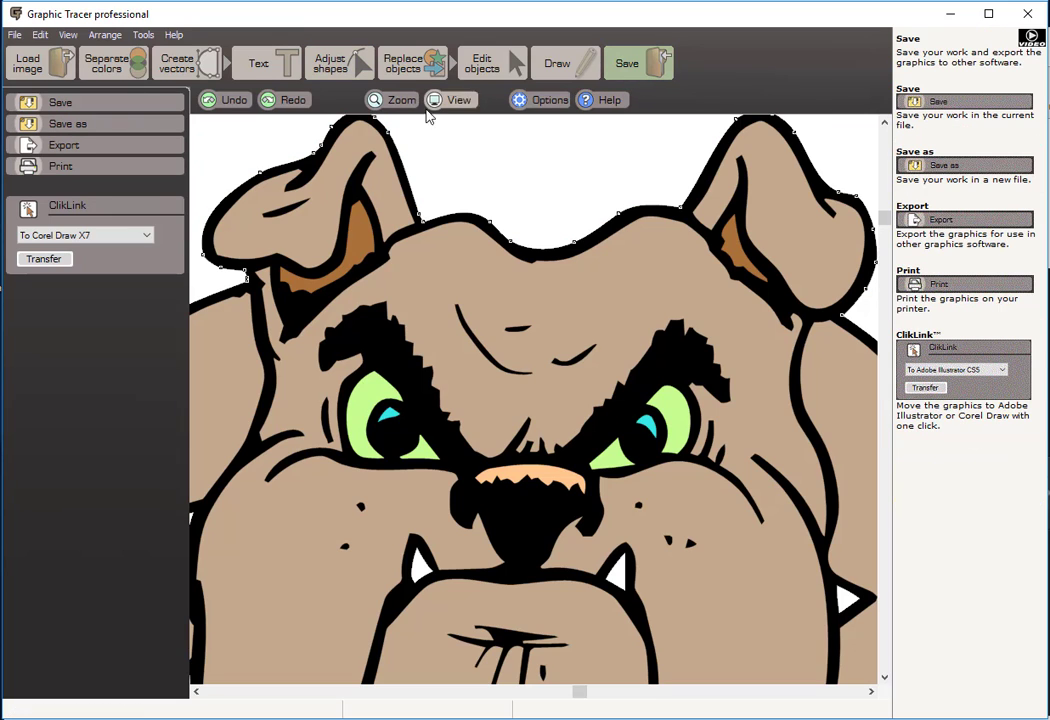
pyautogui.click(45, 262)
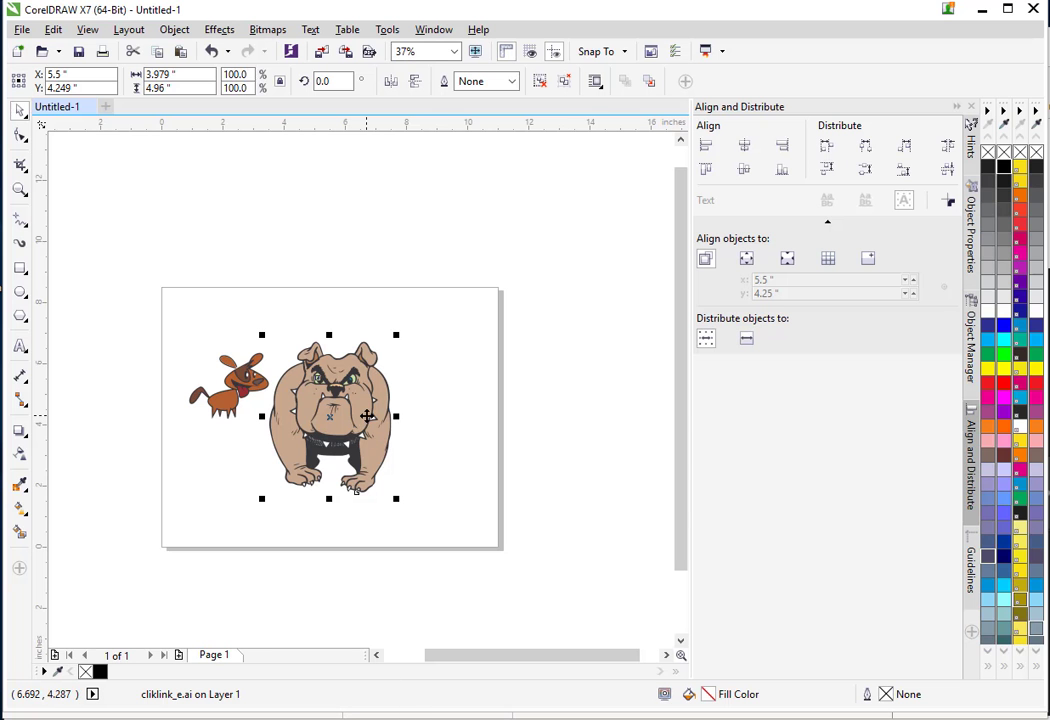
pyautogui.moveTo(368, 416); pyautogui.dragTo(441, 409)
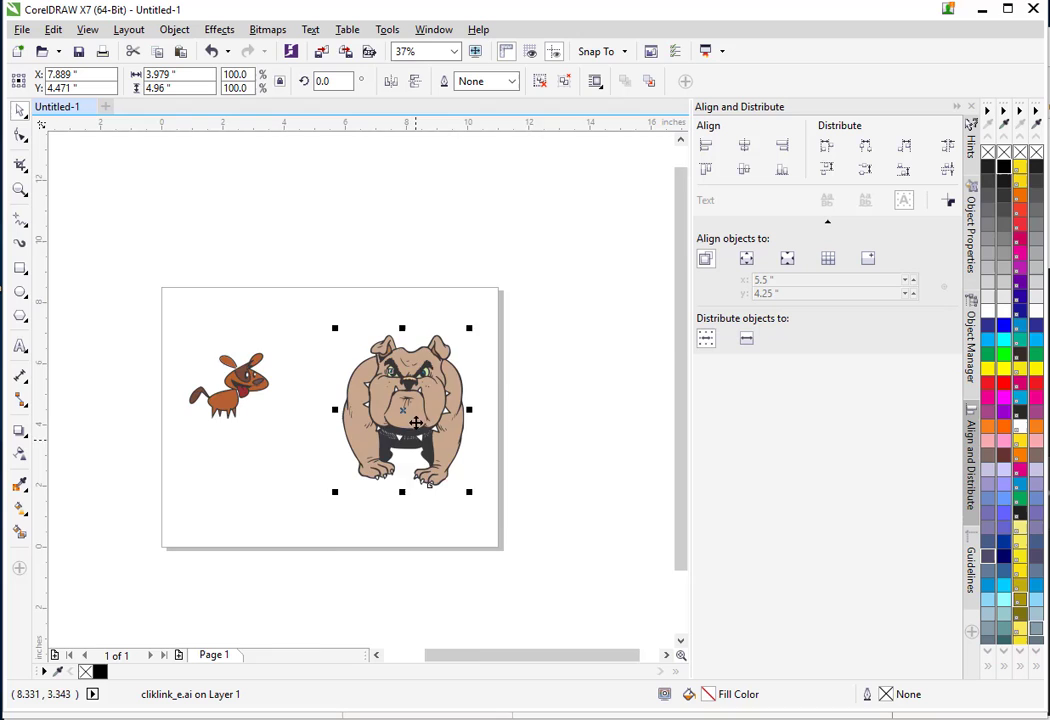
# Scale the bulldog down to 67.6% and set it just right of the small brown dog.
pyautogui.scroll(3, 420, 410)
pyautogui.scroll(-1, 420, 409)
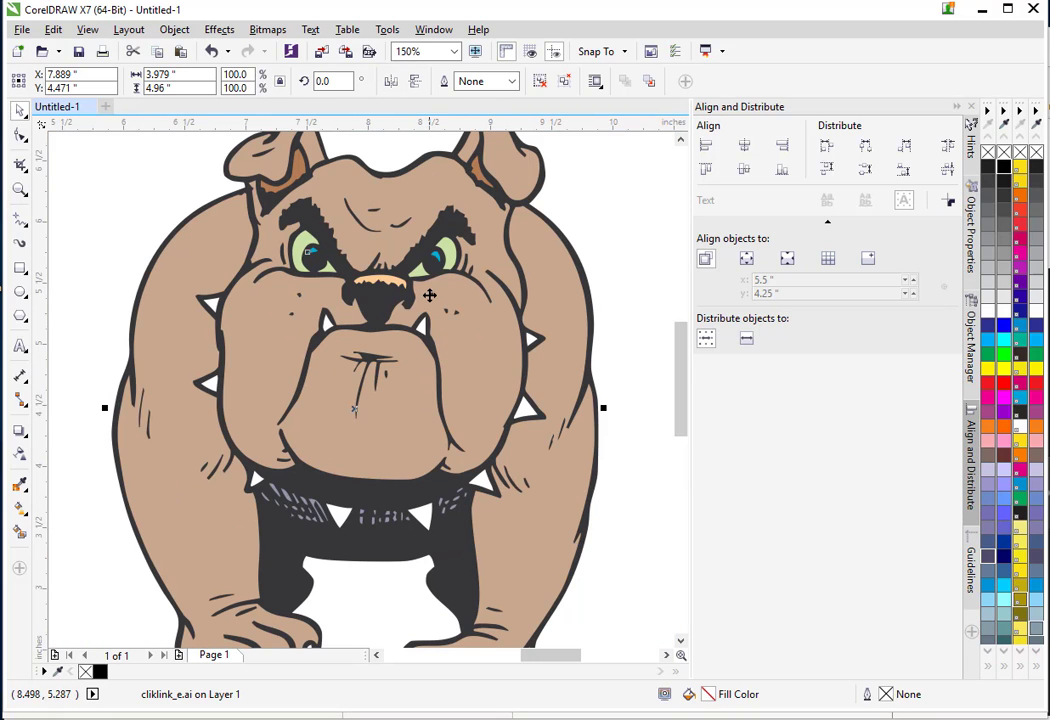
pyautogui.scroll(-4, 469, 390)
pyautogui.scroll(2, 469, 390)
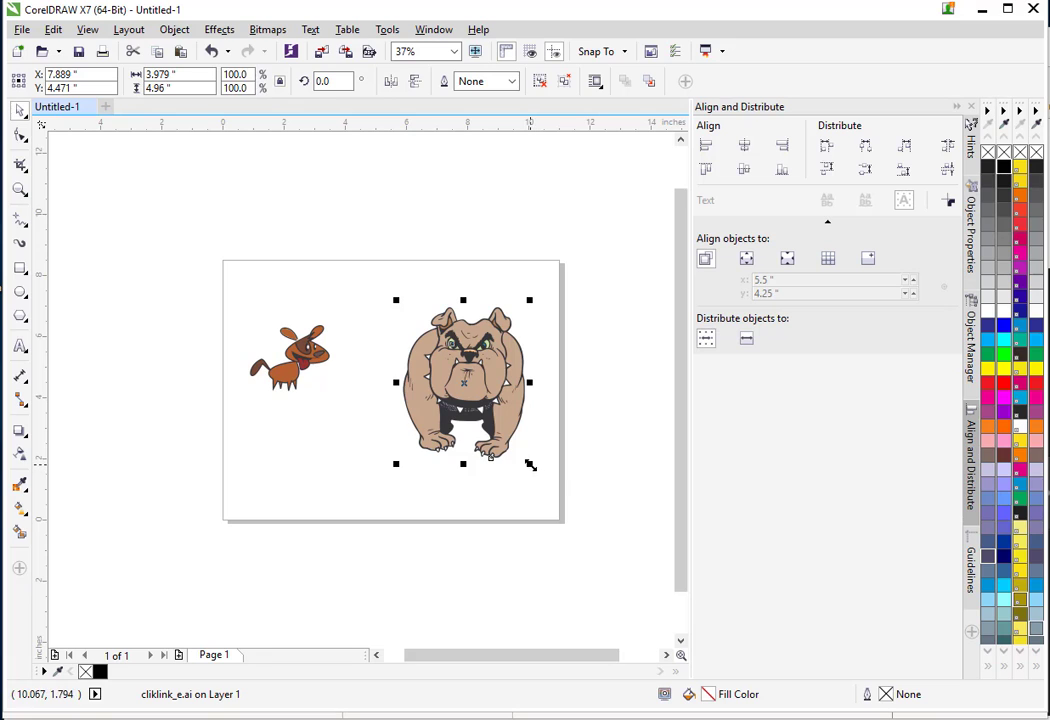
pyautogui.moveTo(530, 464); pyautogui.dragTo(488, 412)
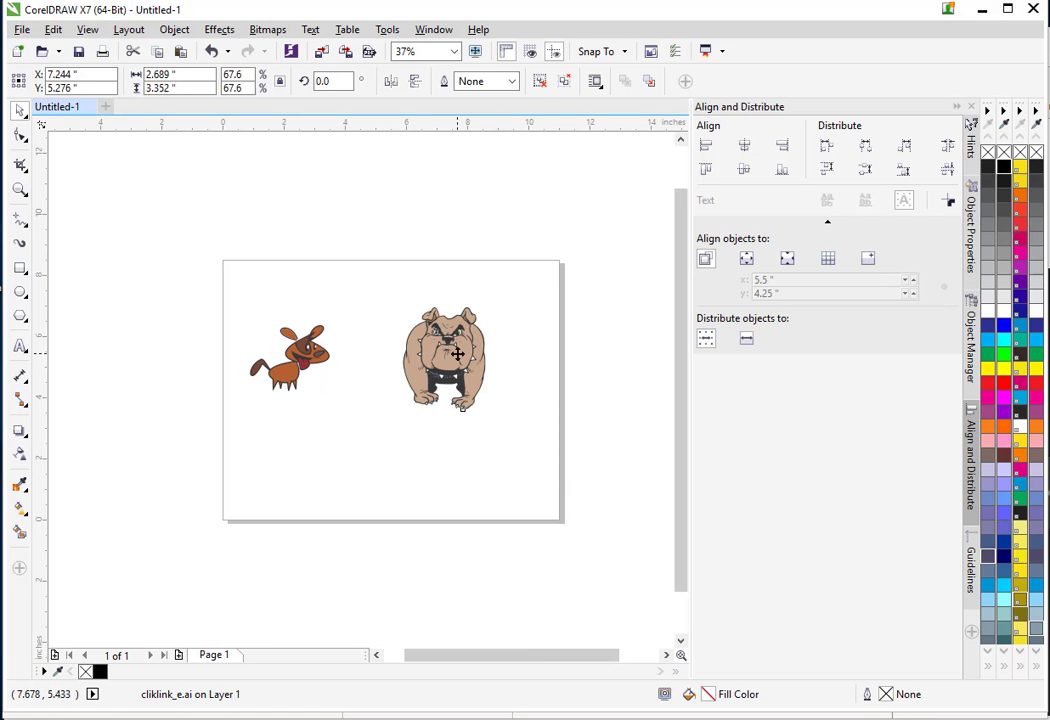
pyautogui.moveTo(474, 364); pyautogui.dragTo(437, 382)
pyautogui.click(487, 438)
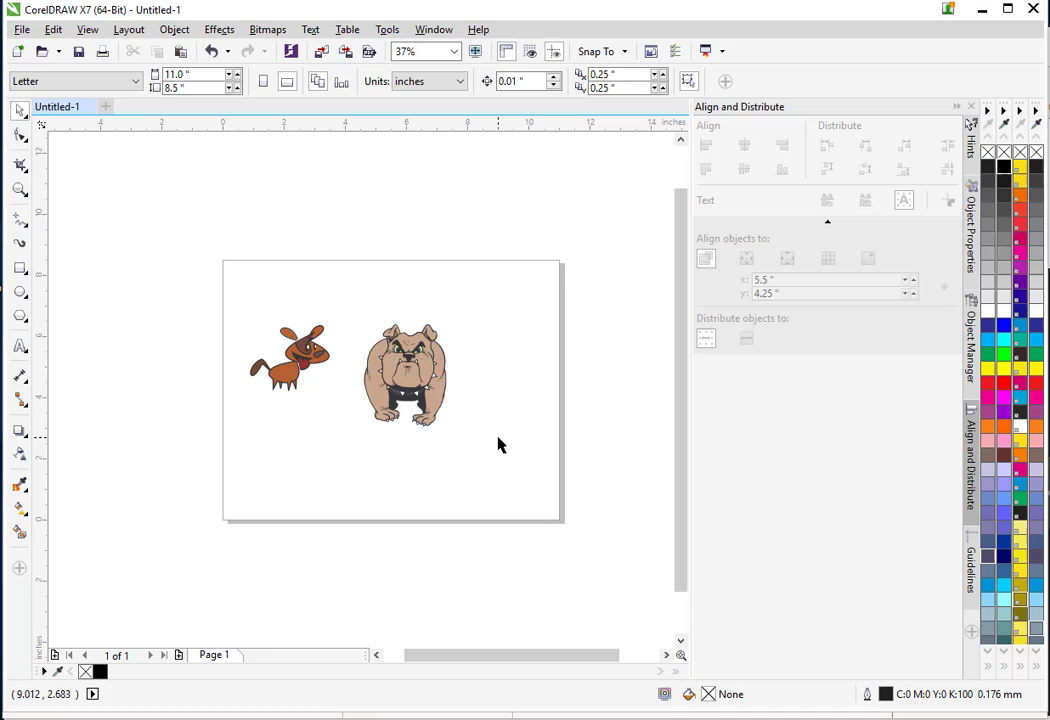